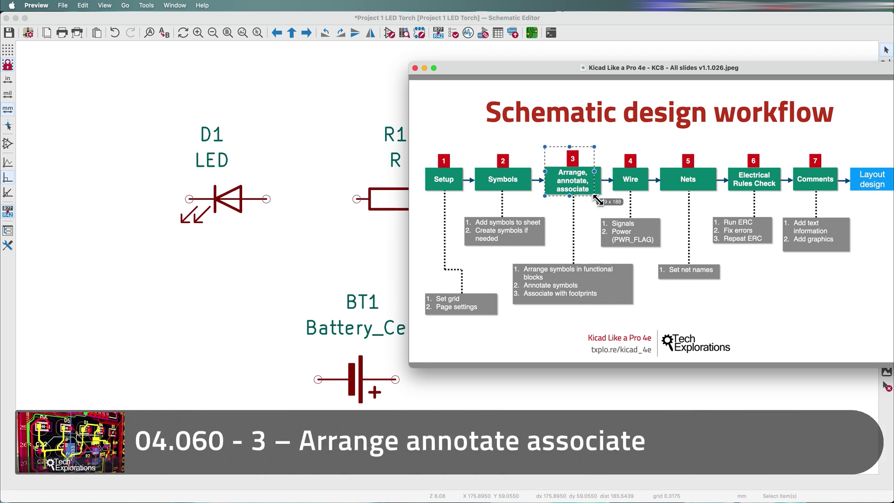
Frame the "Arrange, annotate, associate" stage on the workflow slide, shift the slide window aside, and return to the Schematic Editor.
left_click_drag(597, 200, 604, 204)
left_click_drag(583, 186, 583, 179)
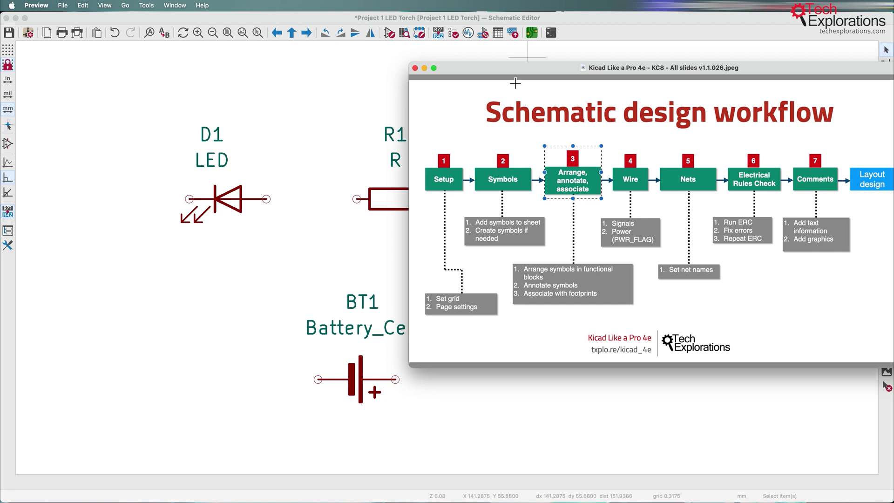
left_click_drag(523, 70, 617, 73)
left_click(622, 39)
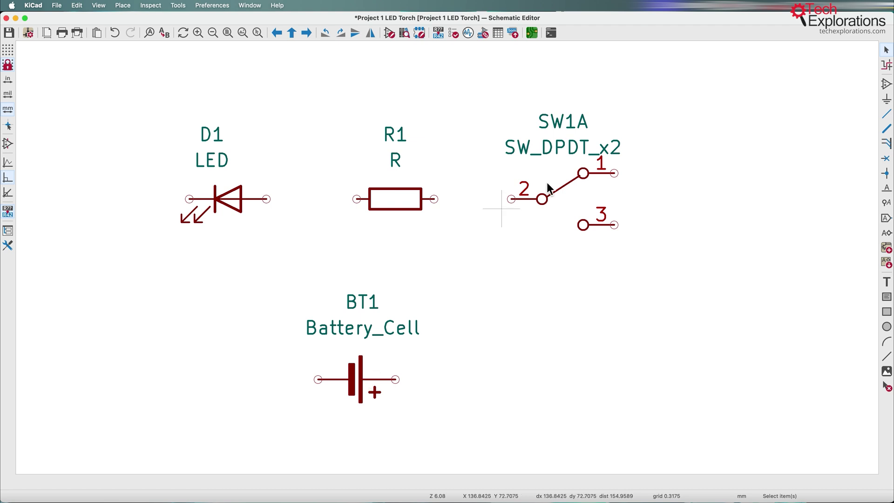
Try R? as the resistor's reference and put it back to R1.
double_click(403, 140)
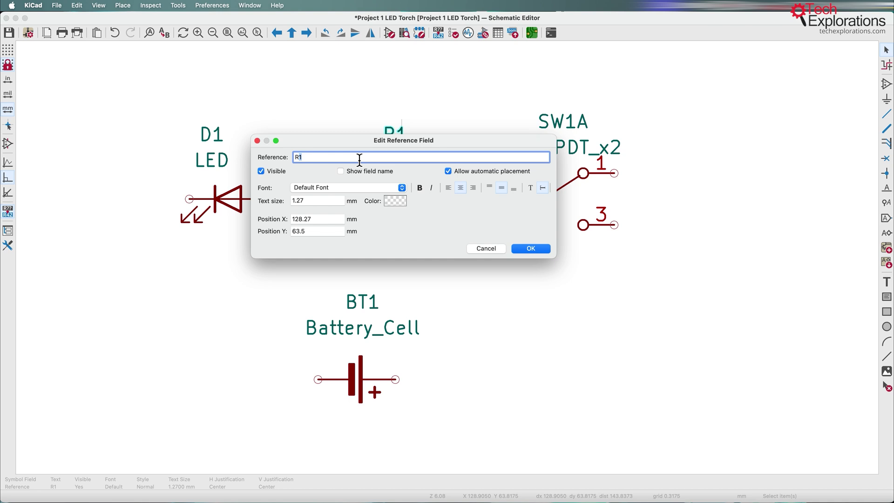
key("BackSpace")
type("?")
key("BackSpace")
type("1")
left_click(534, 250)
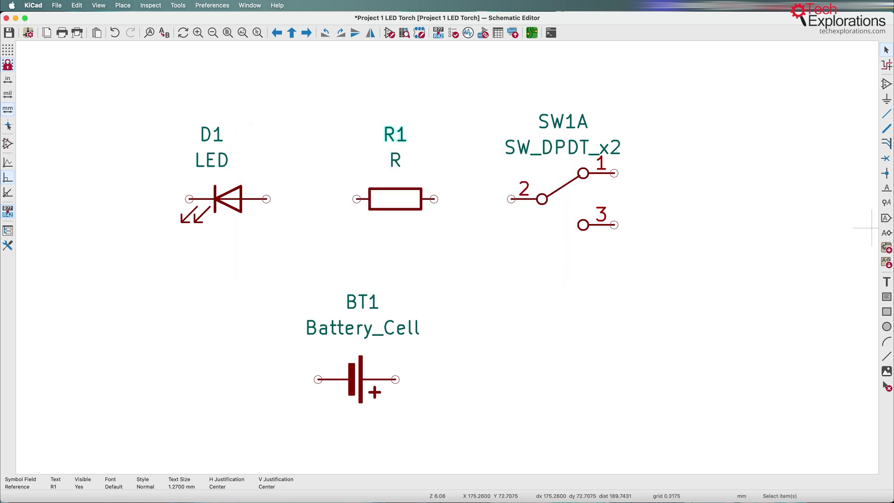
Switch to the workflow slide in Preview, frame the word "associate" in stage 3, and return to the Schematic Editor.
key("super+Tab")
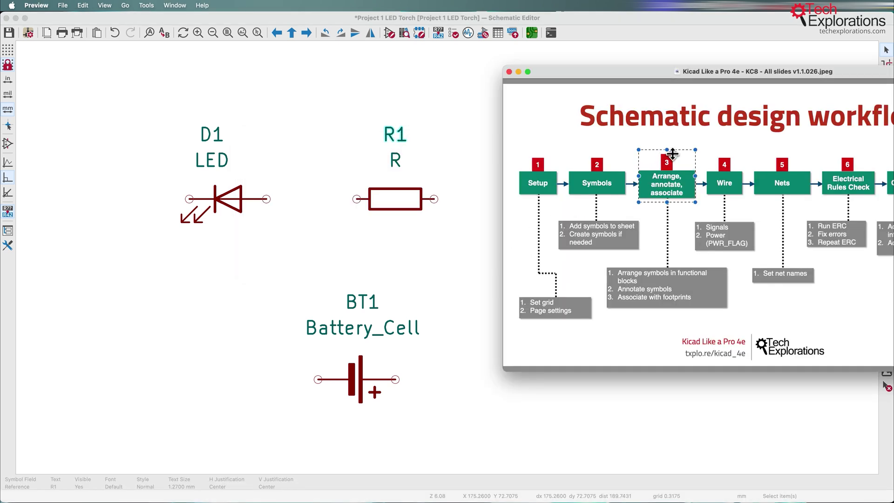
left_click_drag(676, 150, 684, 200)
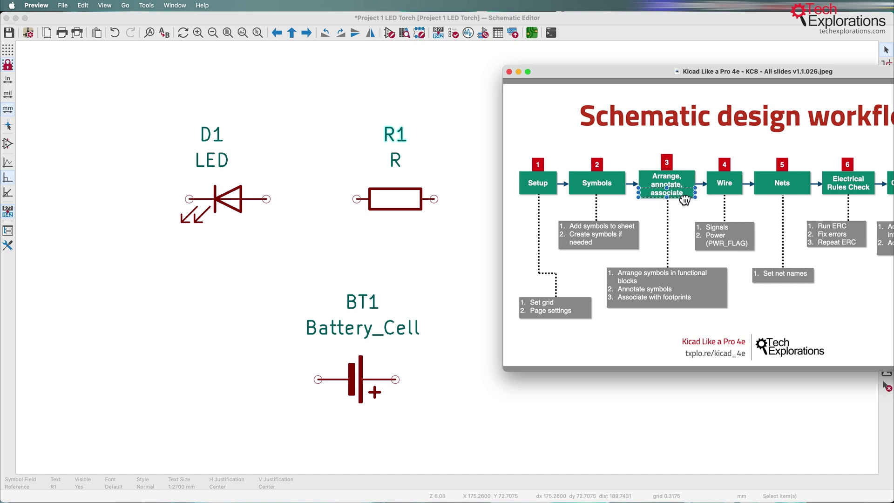
left_click(644, 22)
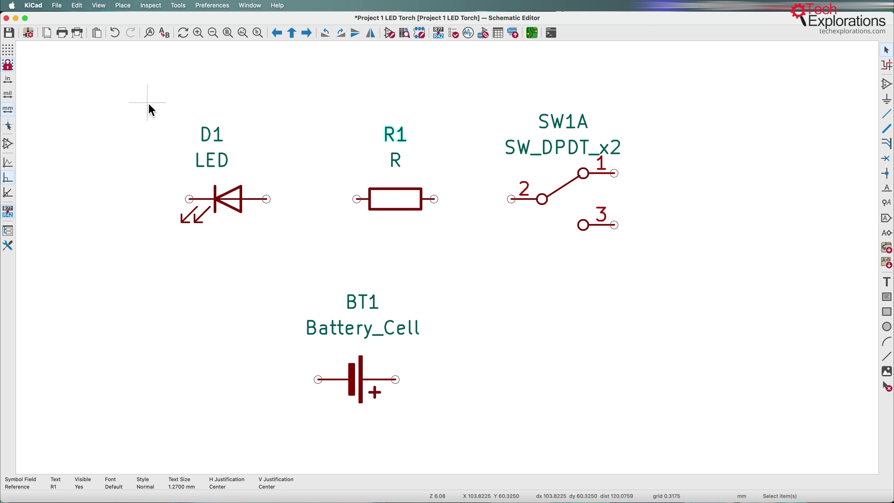
Display the grid on the schematic sheet.
left_click_drag(149, 103, 742, 420)
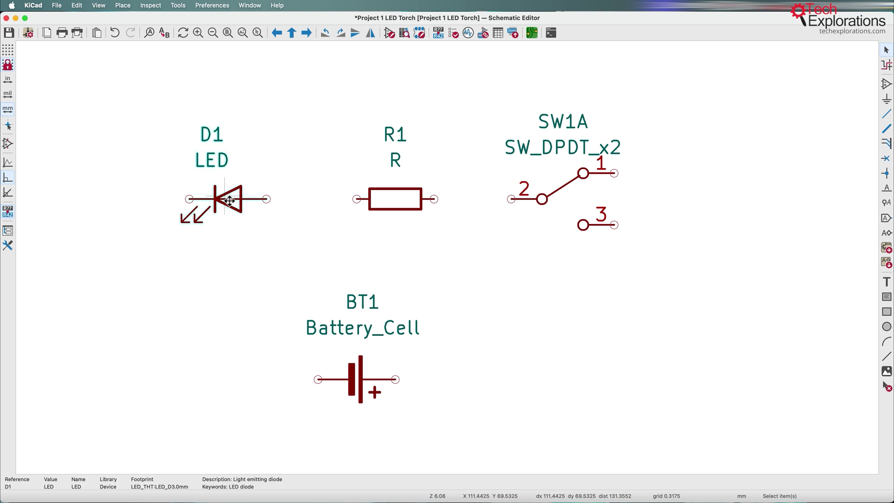
mouse_move(236, 206)
left_mouse_down()
mouse_move(236, 192)
mouse_move(236, 206)
left_mouse_up()
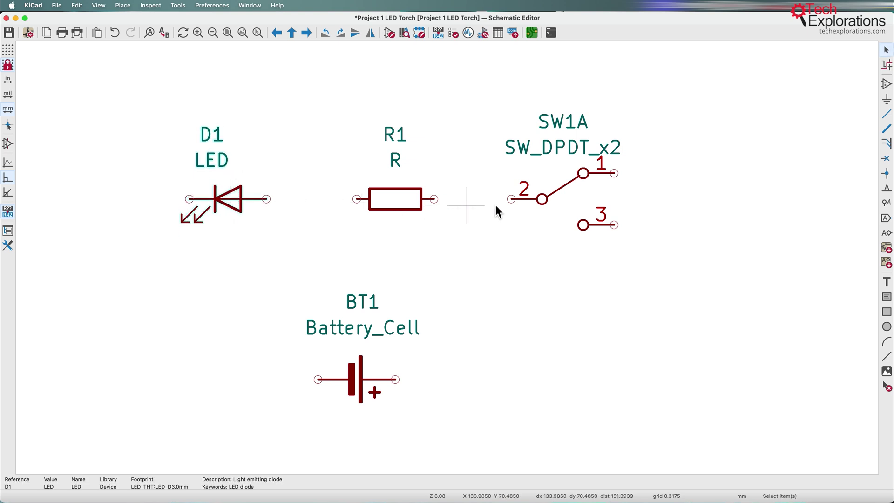
left_click(9, 50)
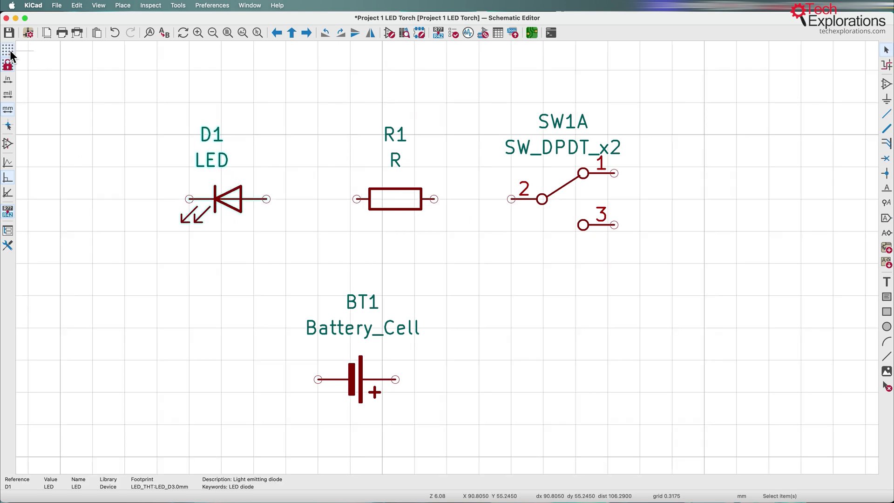
Examine up close how the pins of the resistor and the LED line up with the grid.
left_click(400, 205)
scroll(401, 205, "up", 5)
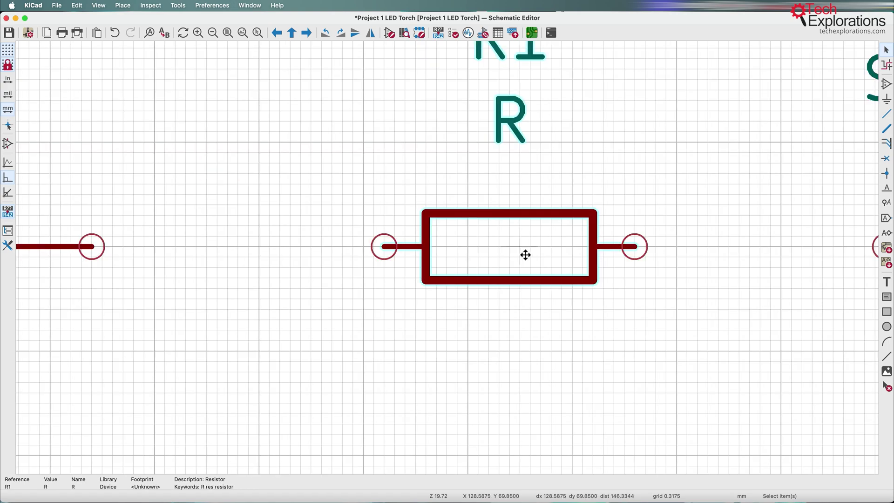
scroll(448, 255, "up", 5)
scroll(448, 256, "down", 10)
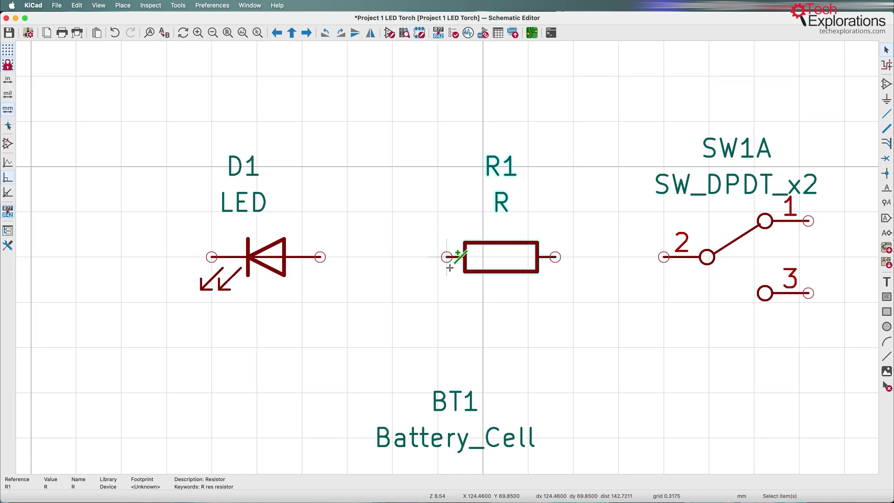
scroll(448, 255, "up", 10)
scroll(143, 256, "up", 2)
scroll(458, 256, "down", 5)
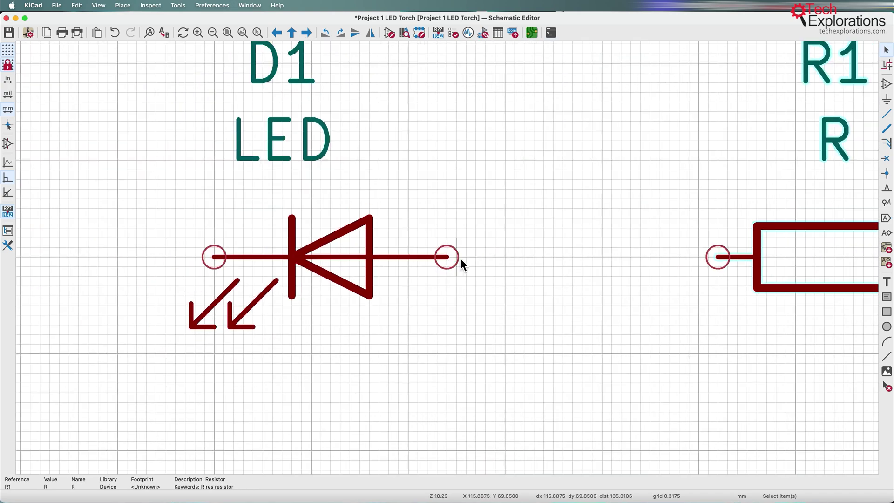
scroll(448, 259, "down", 3)
scroll(601, 247, "right", 3)
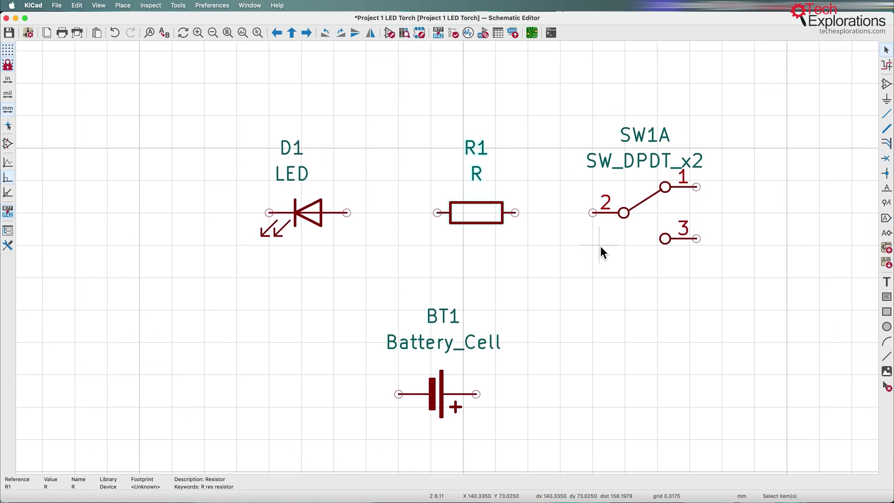
left_click(598, 244)
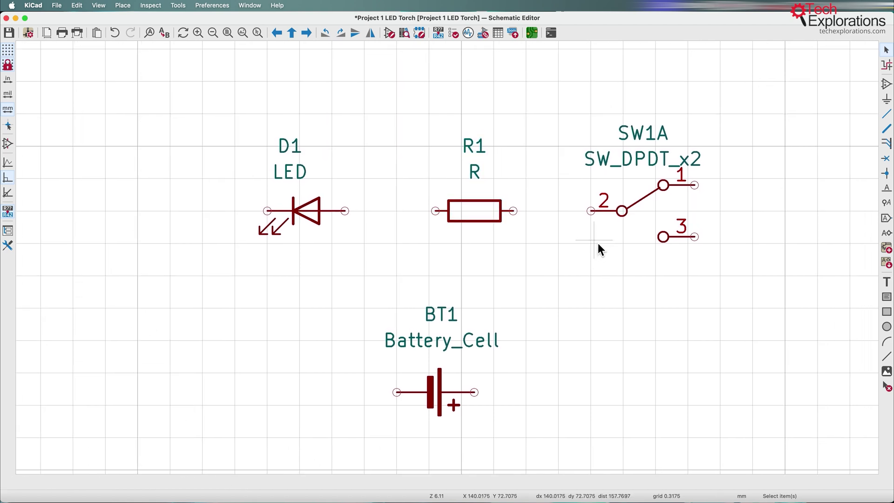
Move switch SW1A slightly farther from the resistor, keeping it level with the resistor, and save the schematic.
left_click(640, 212)
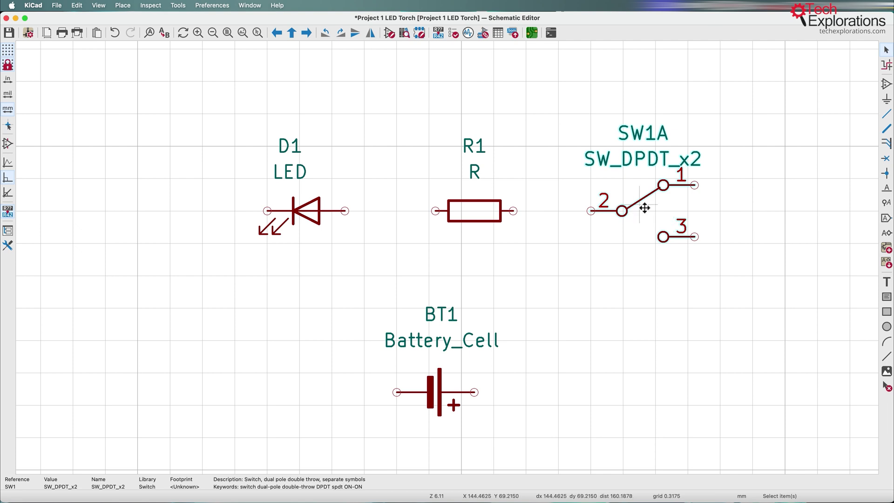
left_click_drag(648, 210, 674, 210)
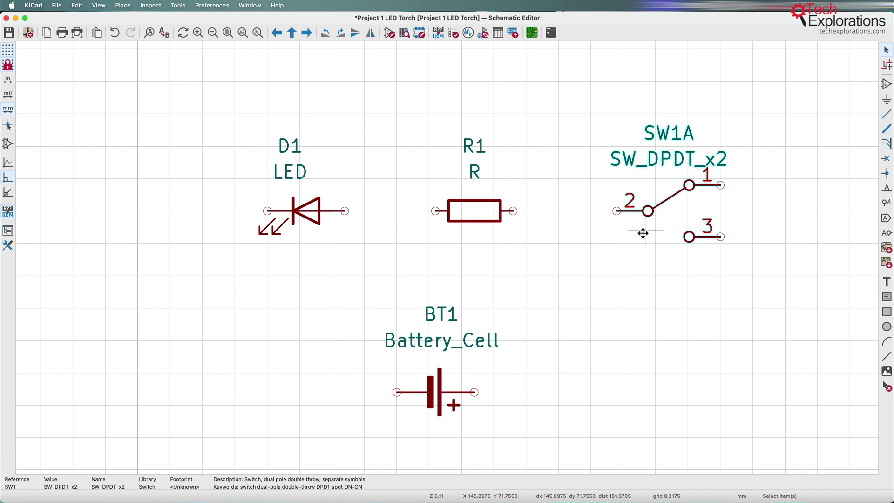
key("super+s")
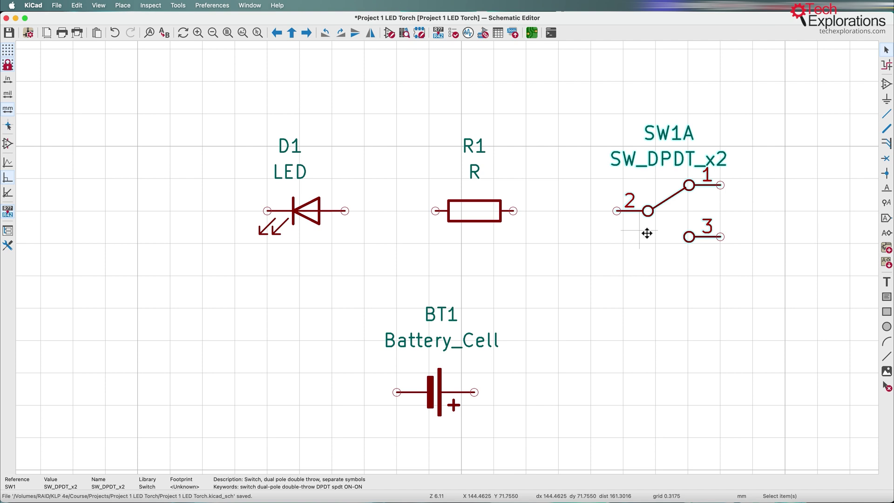
Shift switch SW1A a little more to the right along the same row using the Drag operation.
right_click(682, 211)
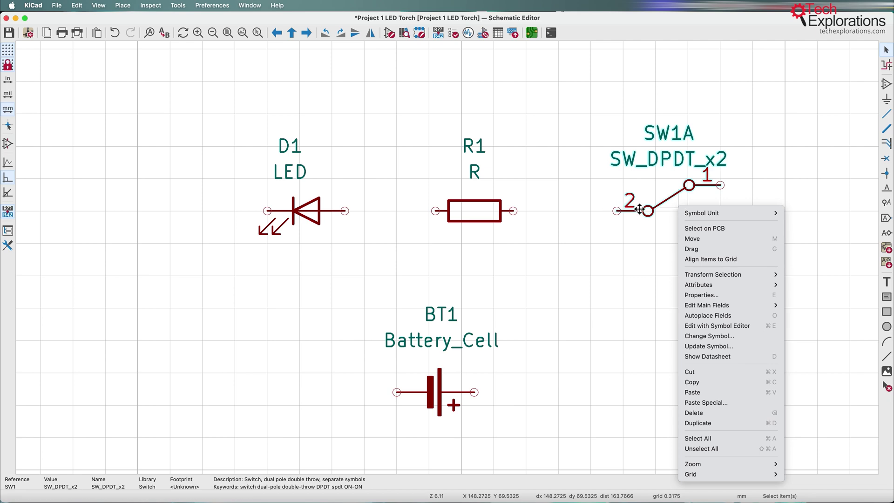
key("Escape")
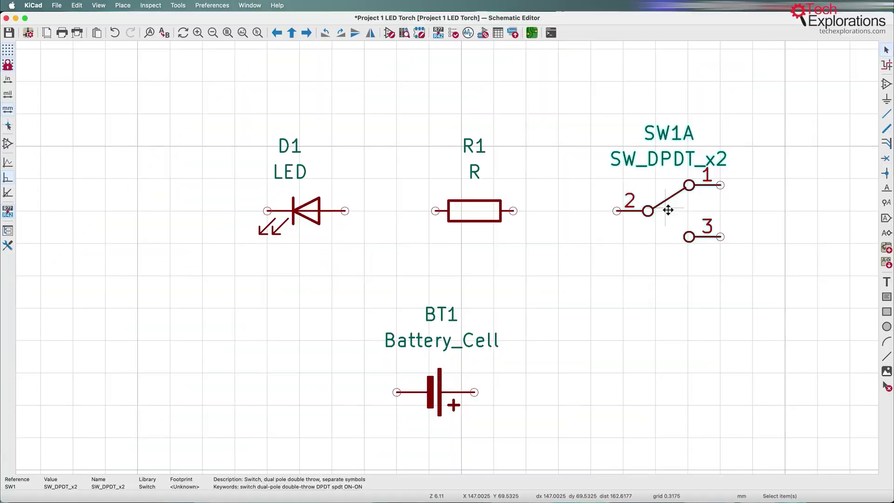
left_click_drag(668, 210, 682, 210)
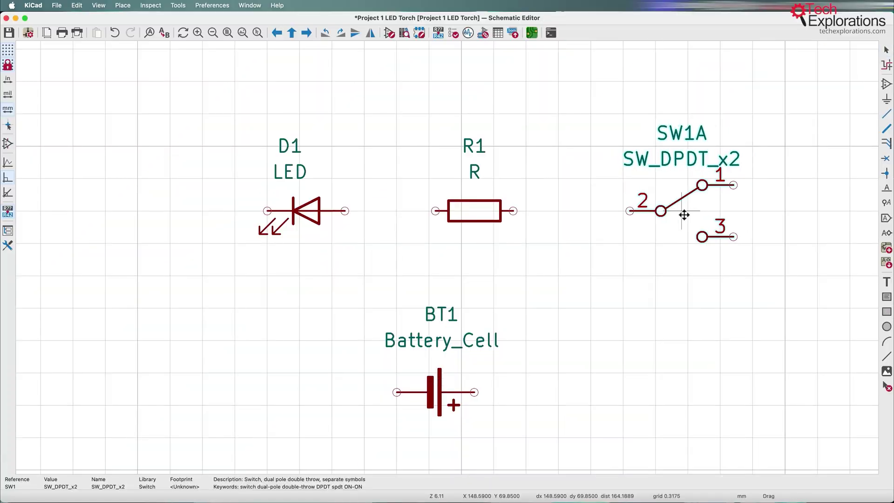
key("Delete")
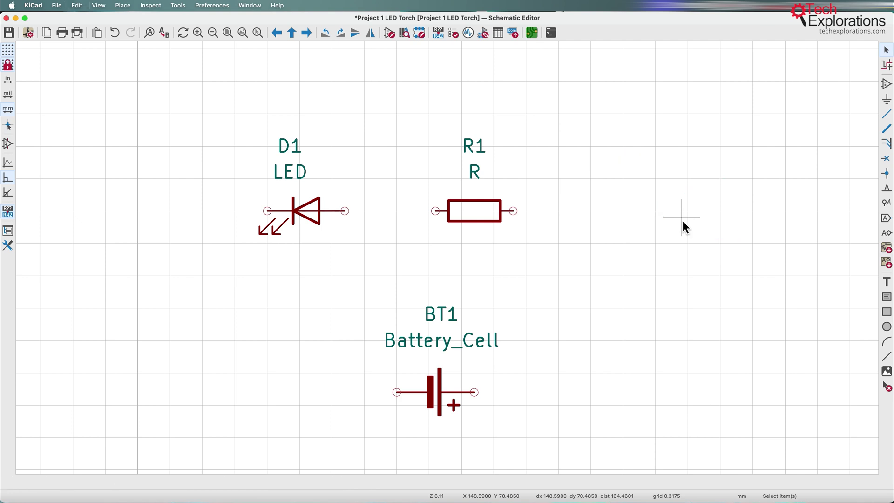
key("a")
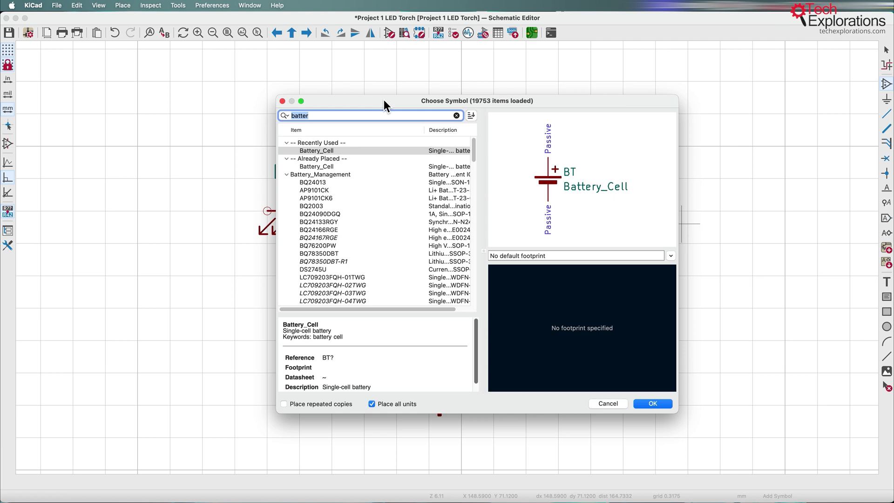
key("BackSpace")
left_click(608, 403)
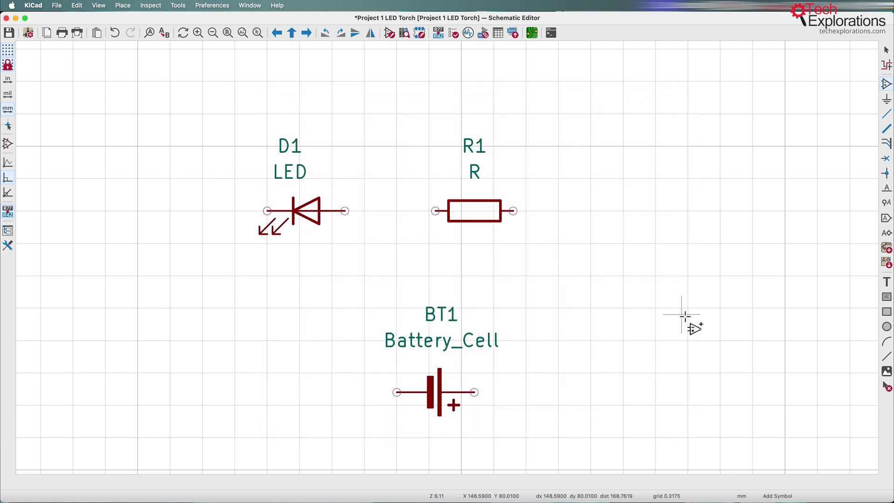
key("super+z")
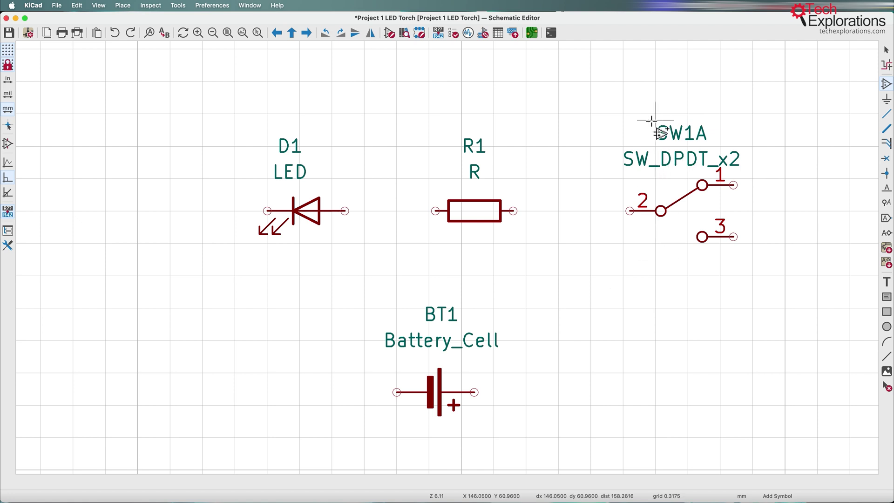
key("Escape")
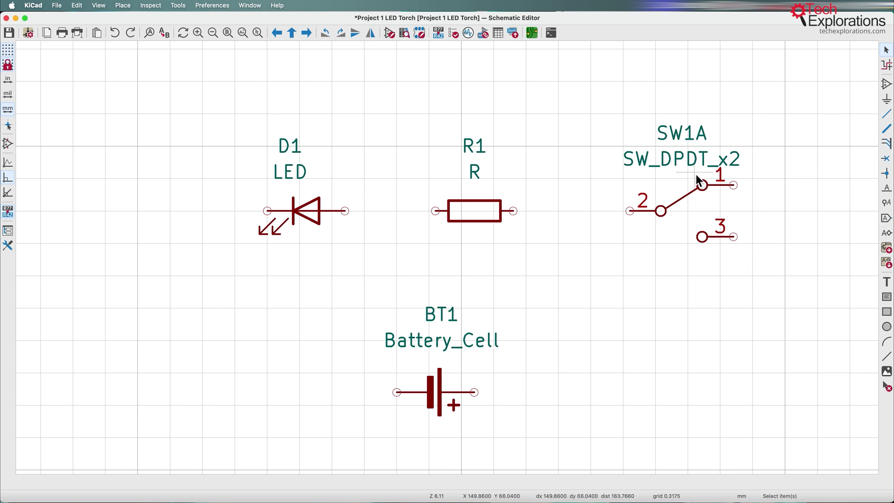
Open the Change Symbols dialog for switch SW1A from its symbol properties, and place it clear of the switch.
double_click(661, 212)
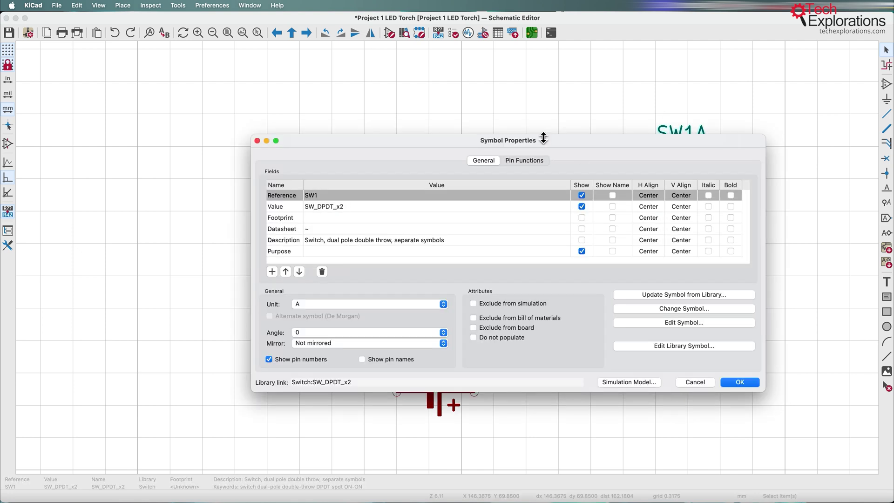
left_click_drag(494, 140, 353, 128)
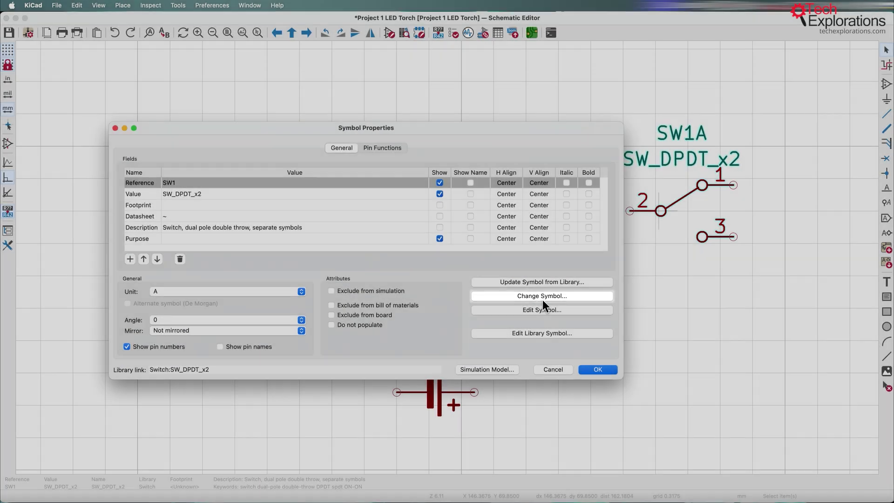
left_click(543, 297)
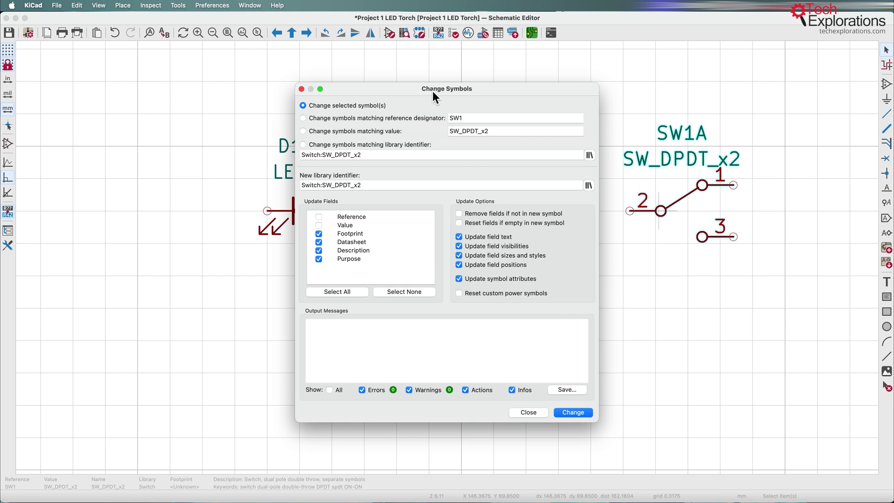
left_click_drag(432, 91, 381, 95)
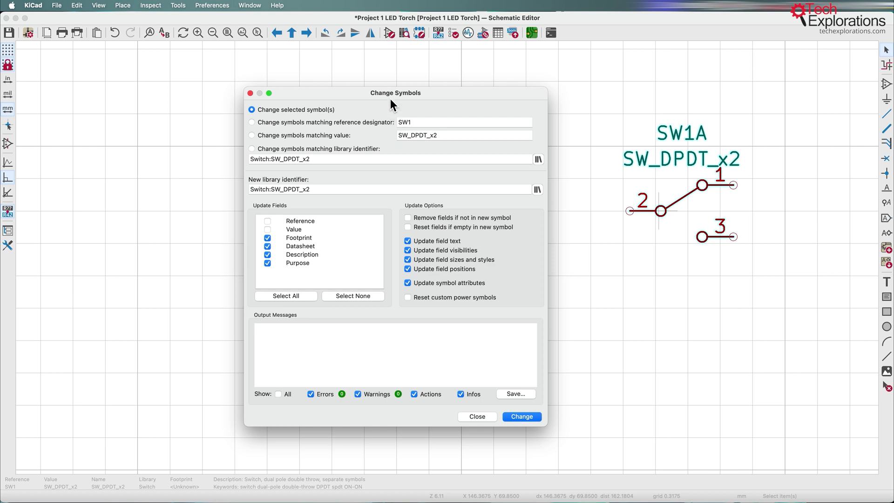
left_click_drag(390, 99, 397, 86)
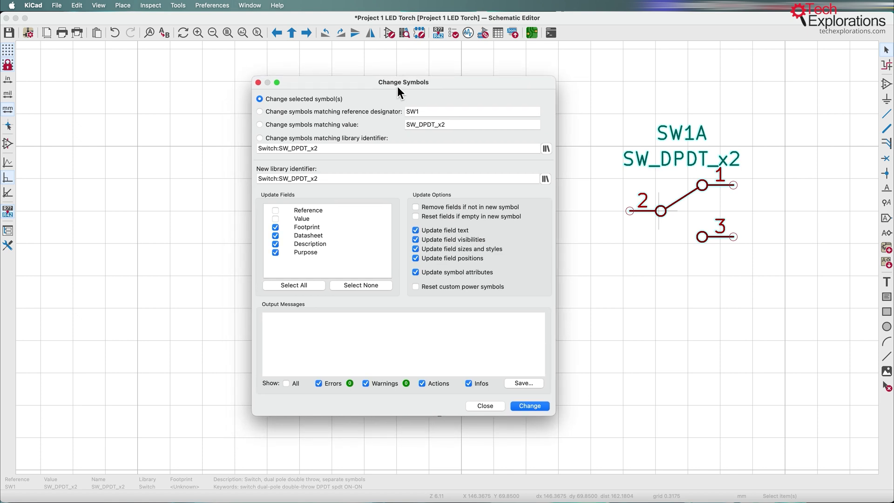
left_click_drag(397, 86, 418, 88)
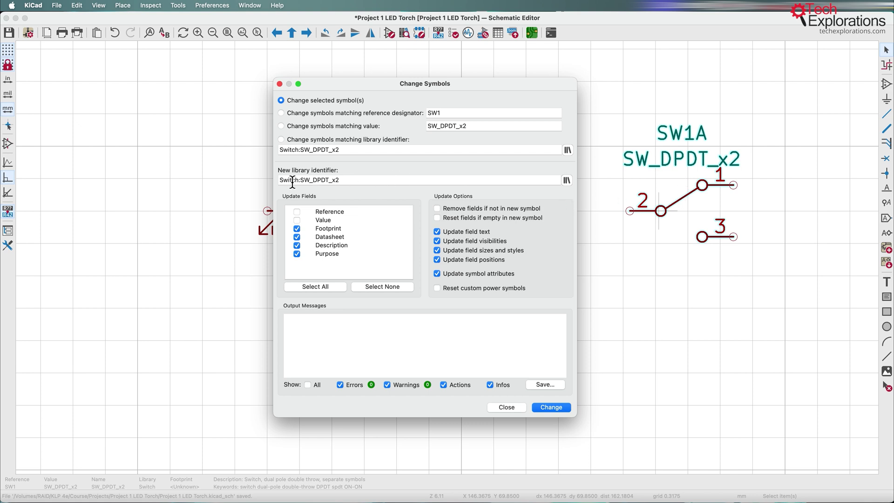
Search the symbol library for sw_dpst to find a new library identifier for switch SW1A.
left_click_drag(282, 180, 363, 181)
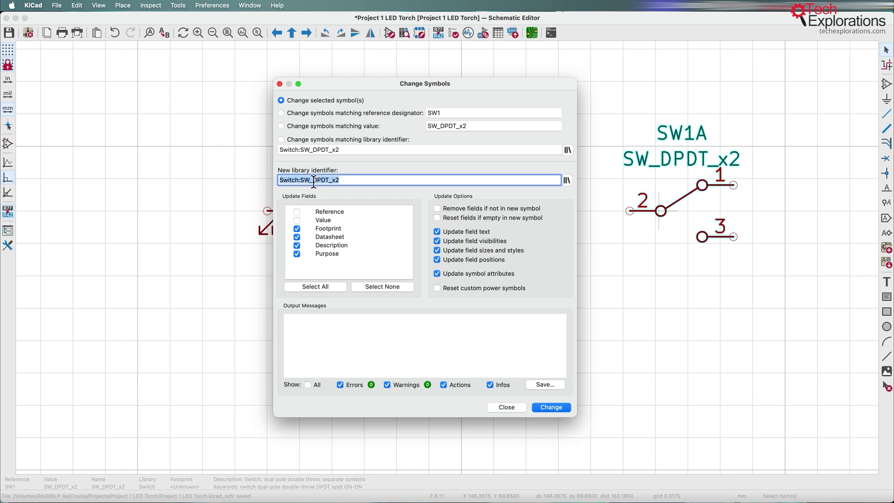
left_click(352, 154)
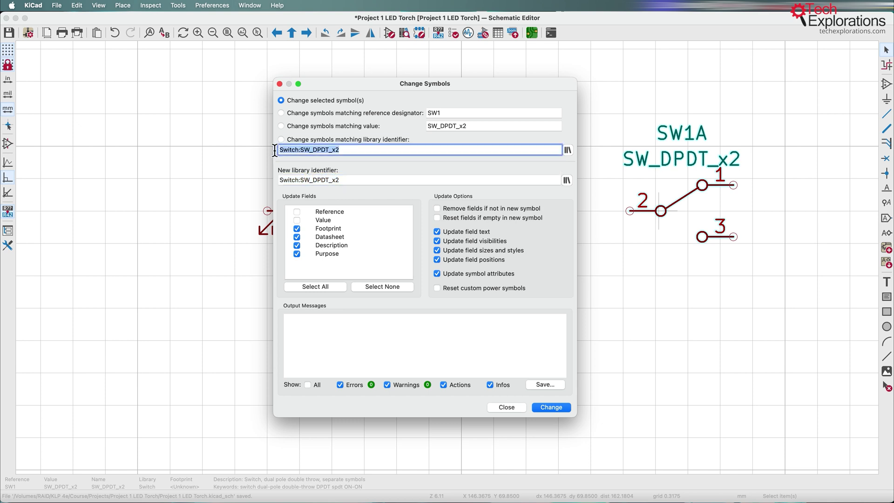
left_click_drag(338, 181, 273, 181)
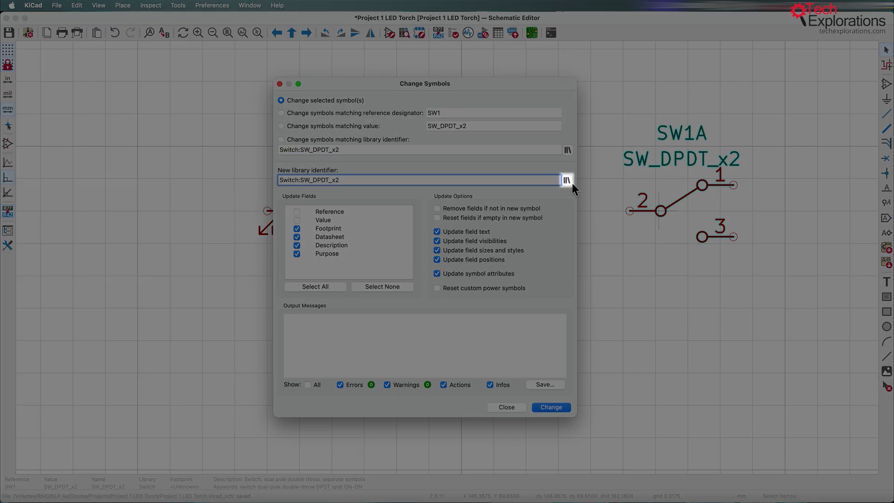
left_click(567, 180)
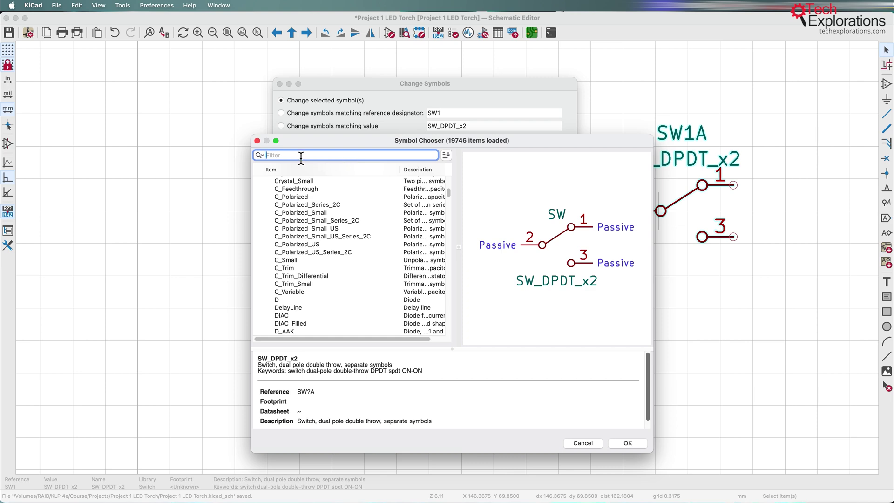
type("sw_")
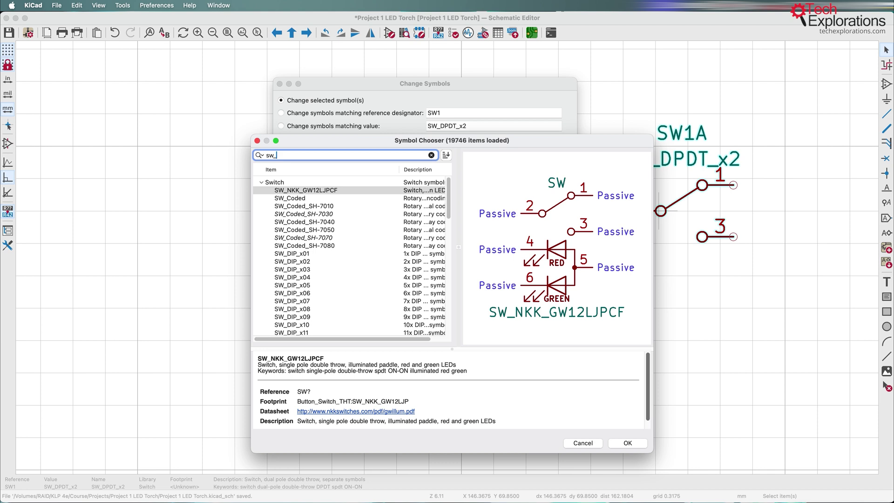
type("dps")
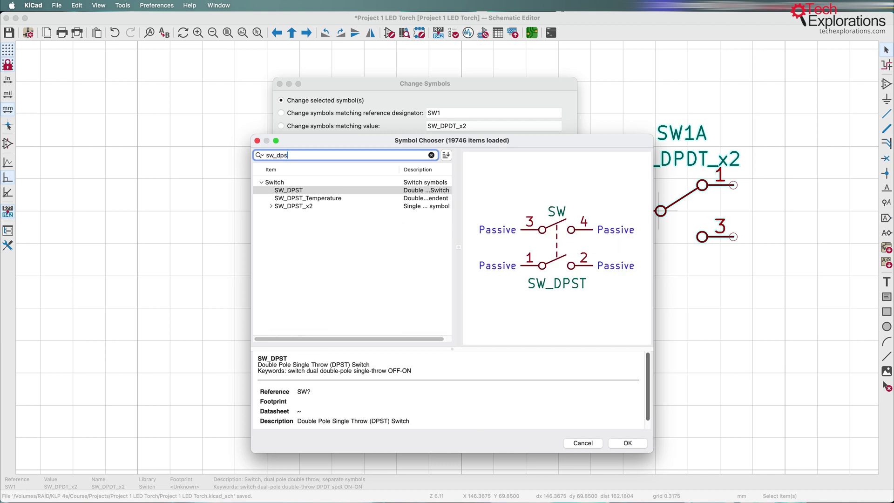
type("t")
Preview SW_DPST_x2 and its units A and B, and choose SW_DPST_x2 as the replacement symbol.
left_click(300, 207)
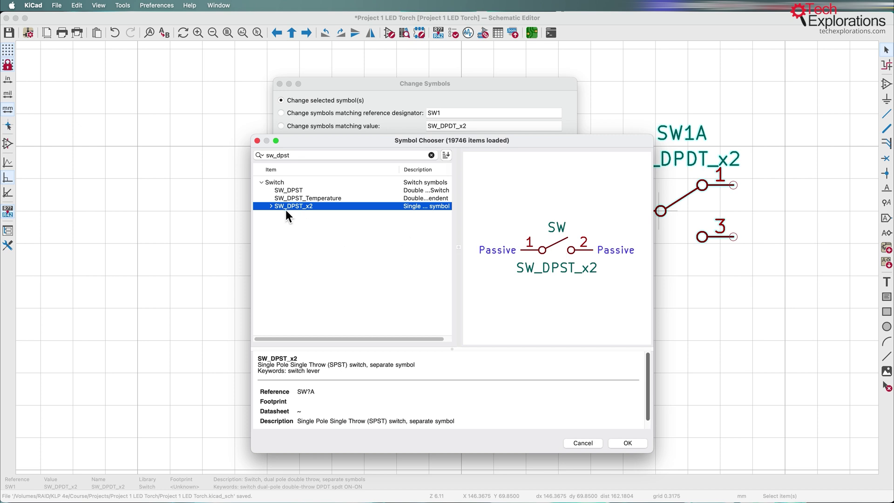
left_click(271, 206)
left_click(292, 214)
left_click(292, 222)
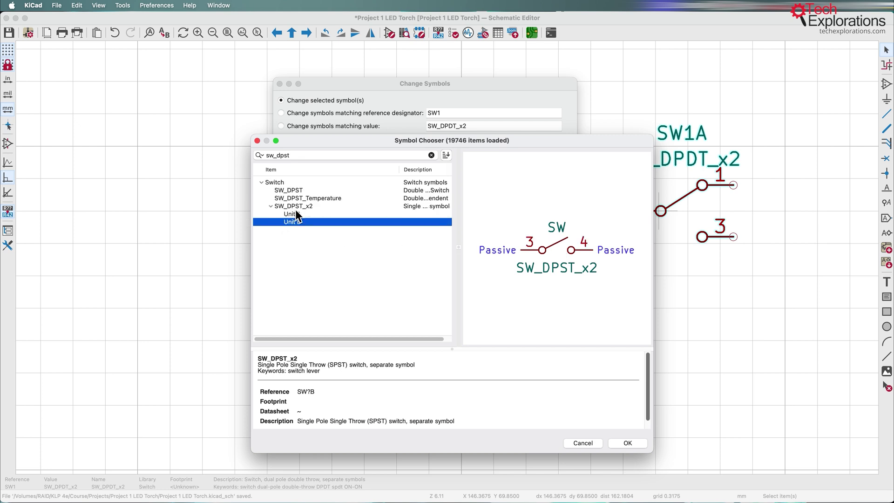
left_click(296, 207)
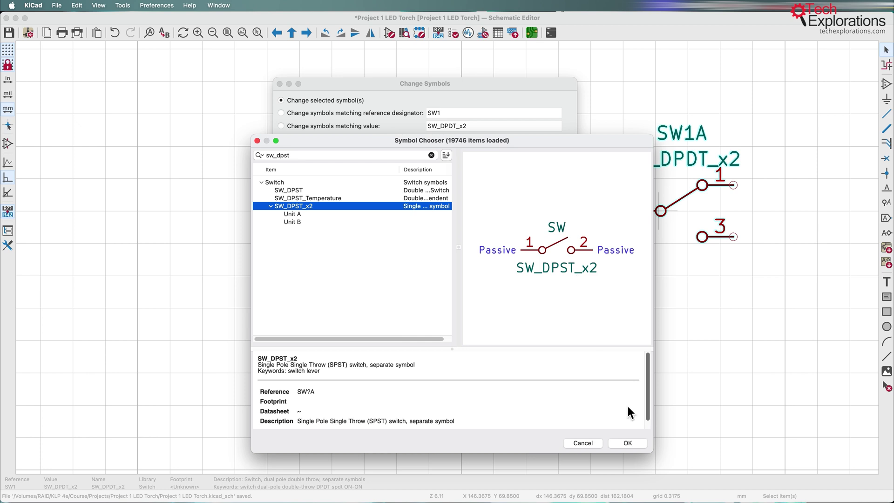
left_click(628, 443)
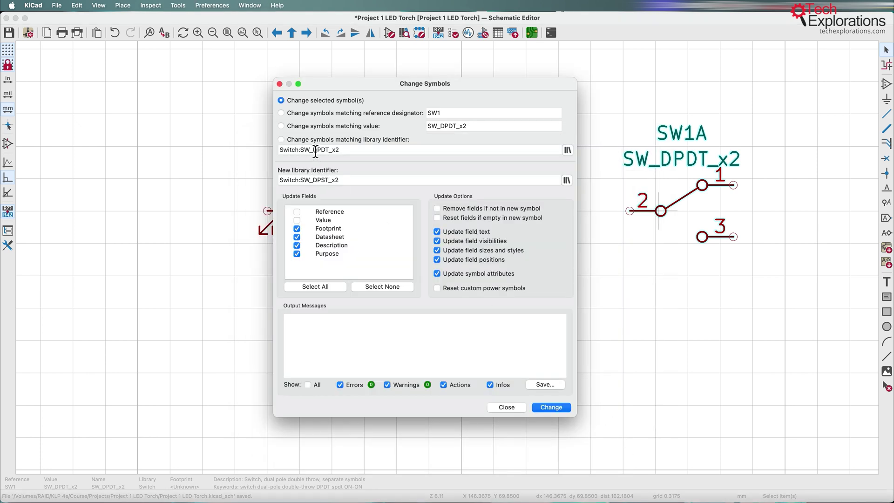
Apply the change to Switch:SW_DPST_x2 on switch SW1A and close the Change Symbols dialog.
left_click_drag(313, 150, 330, 185)
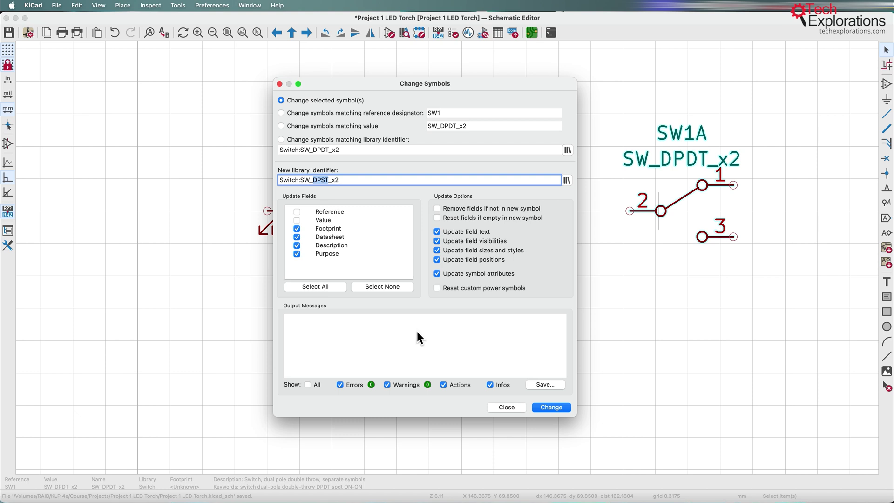
left_click(556, 409)
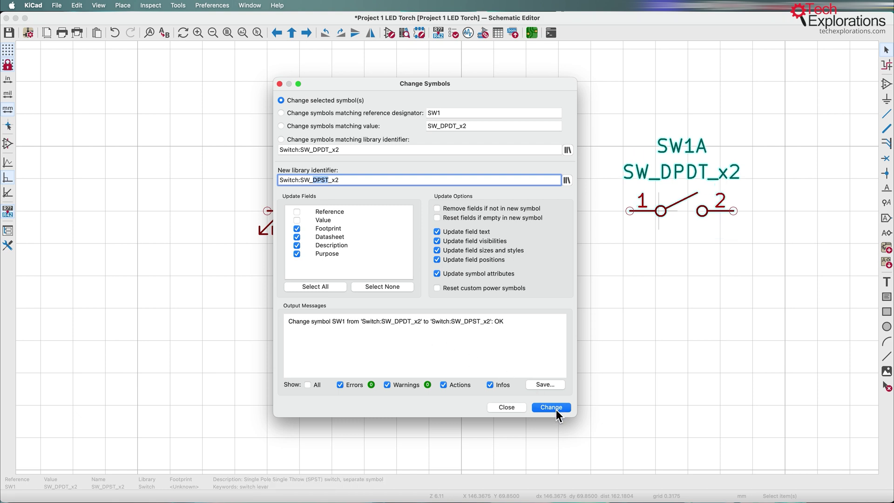
left_click(506, 407)
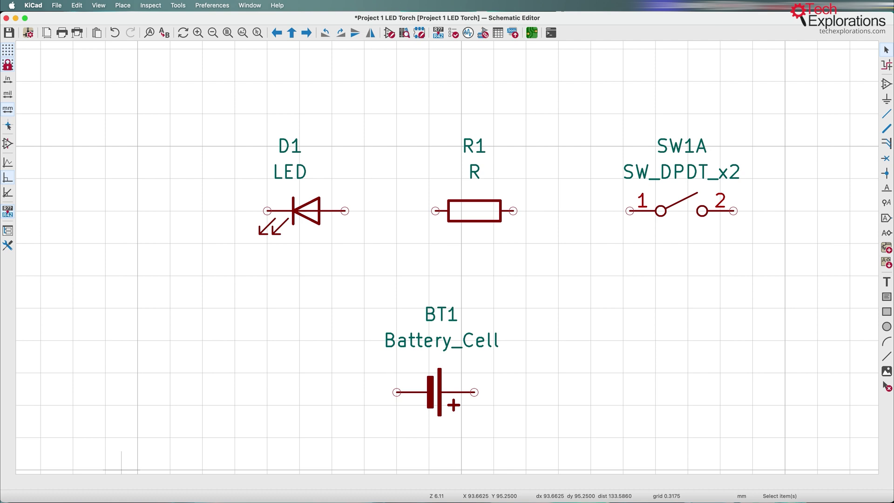
Consult the schematic design workflow slide in Preview, and save the schematic in the Schematic Editor.
key("super+Tab")
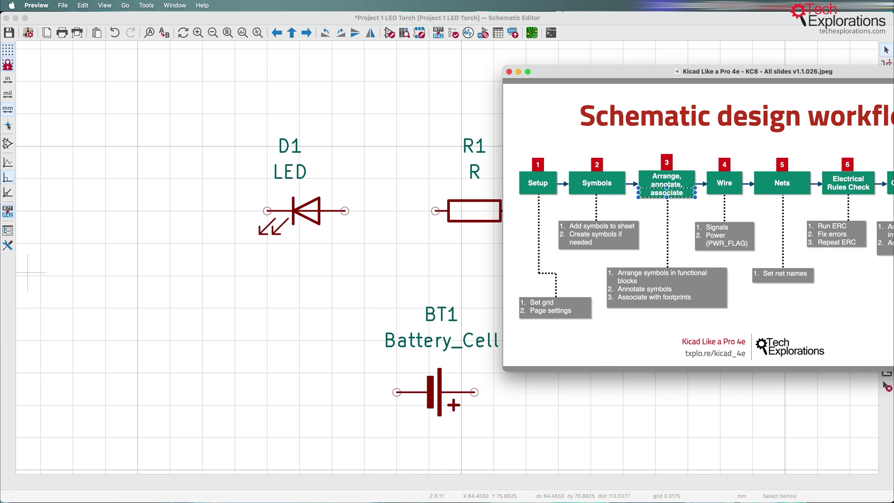
key("super+s")
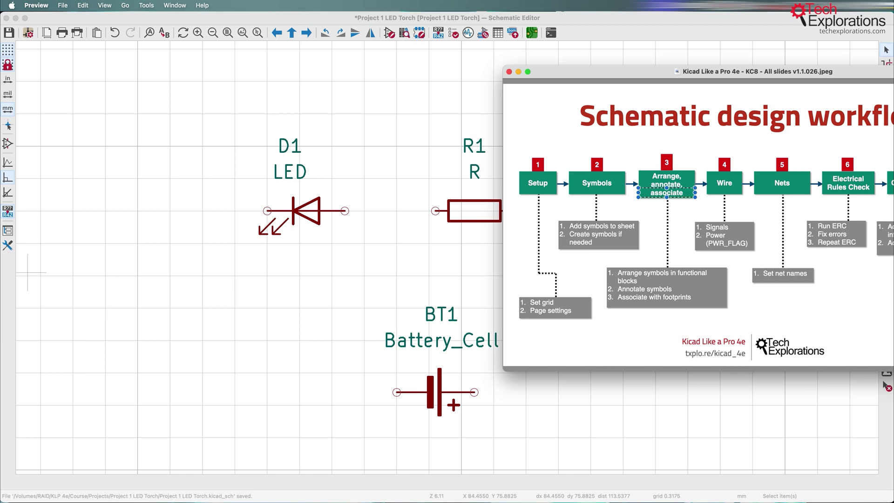
left_click(249, 333)
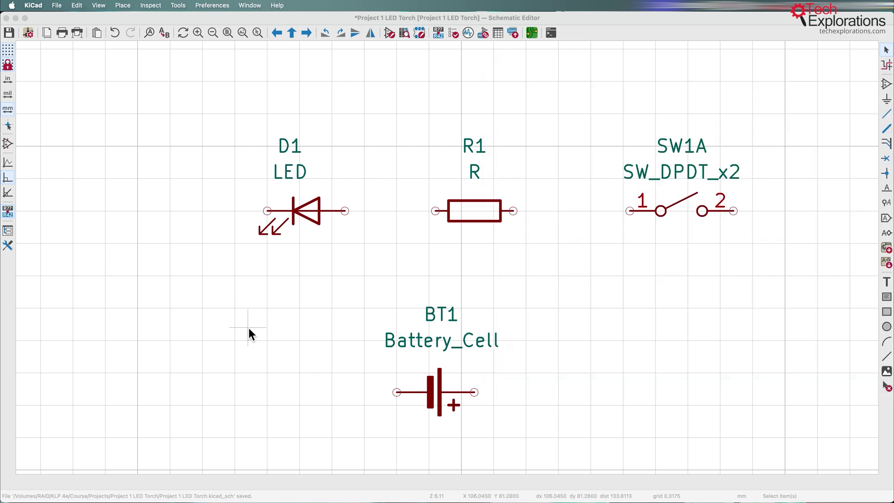
Open the symbol properties of LED D1 and bring up the footprint chooser for its Footprint field.
double_click(315, 215)
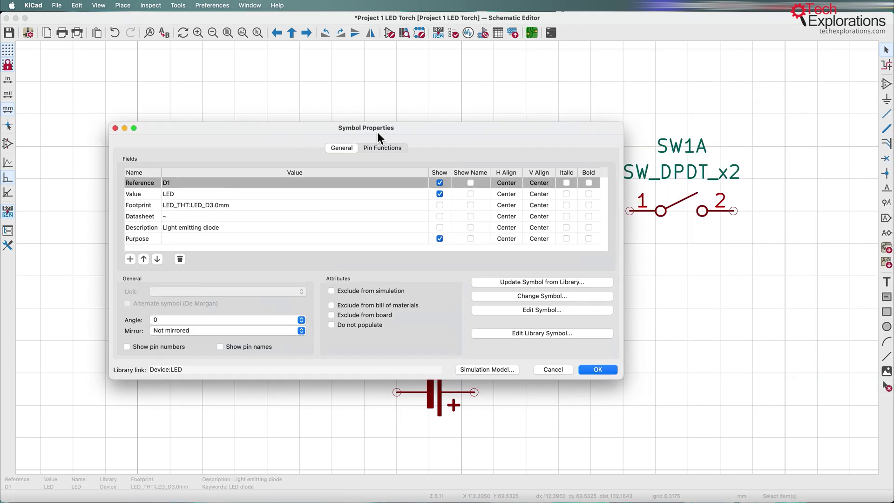
left_click_drag(354, 127, 572, 89)
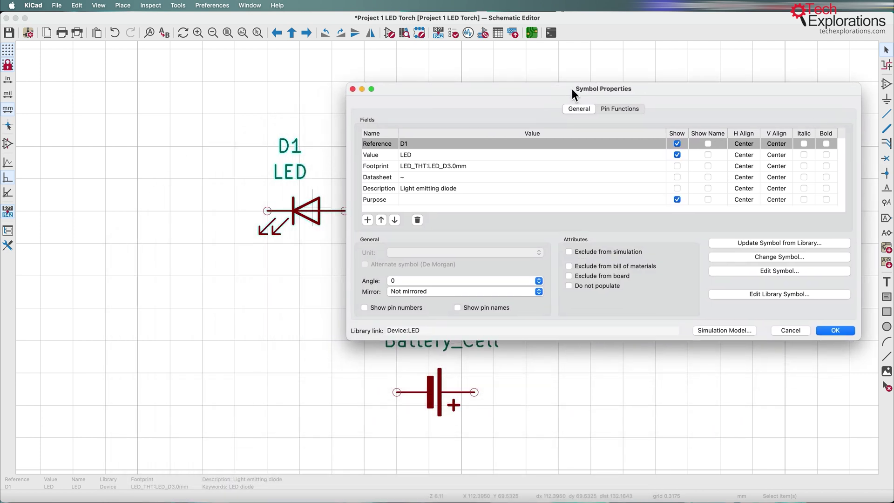
left_click(432, 166)
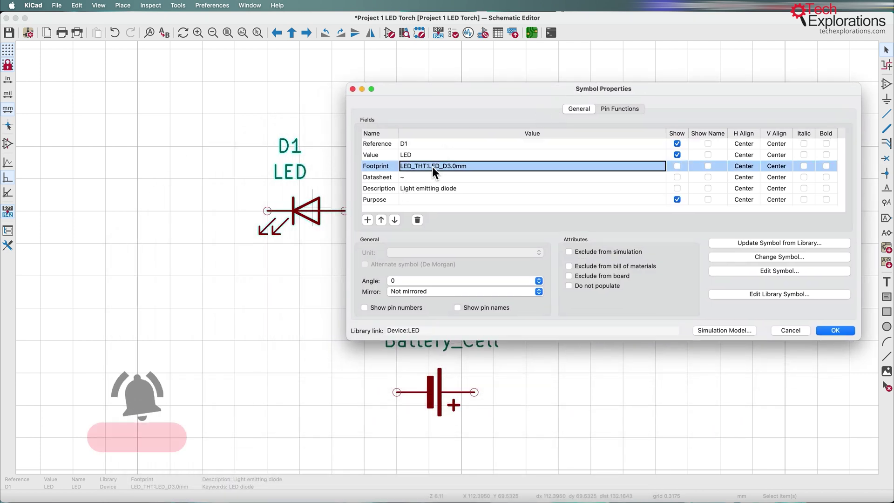
left_click_drag(481, 168, 399, 166)
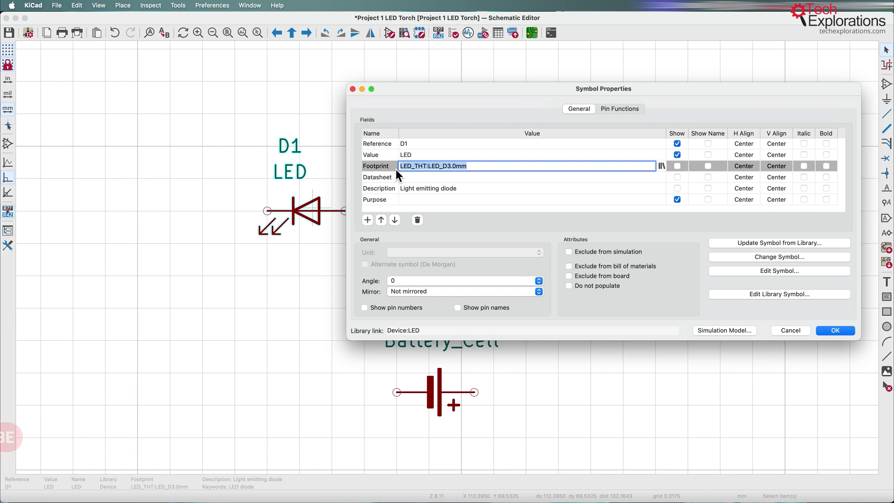
left_click(386, 168)
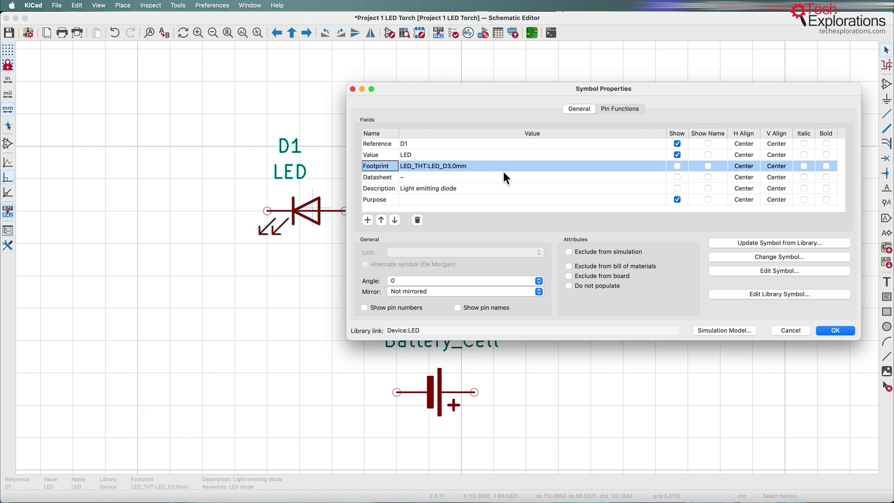
left_click(659, 169)
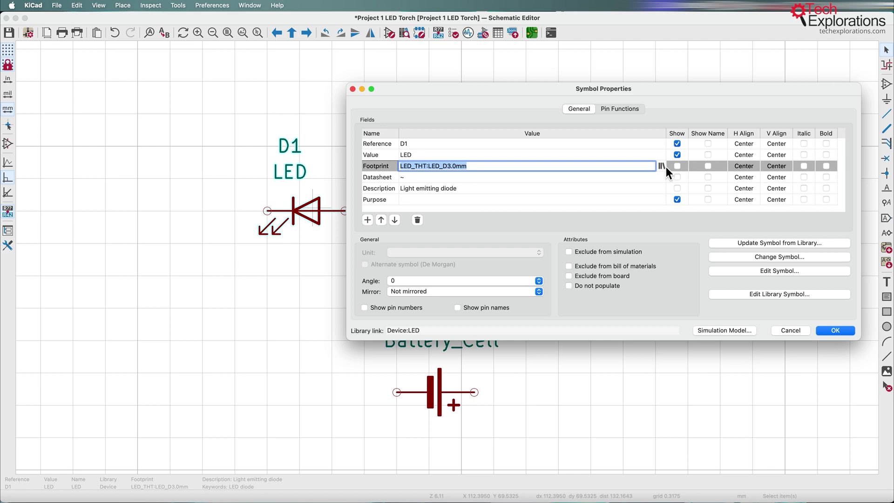
left_click(661, 166)
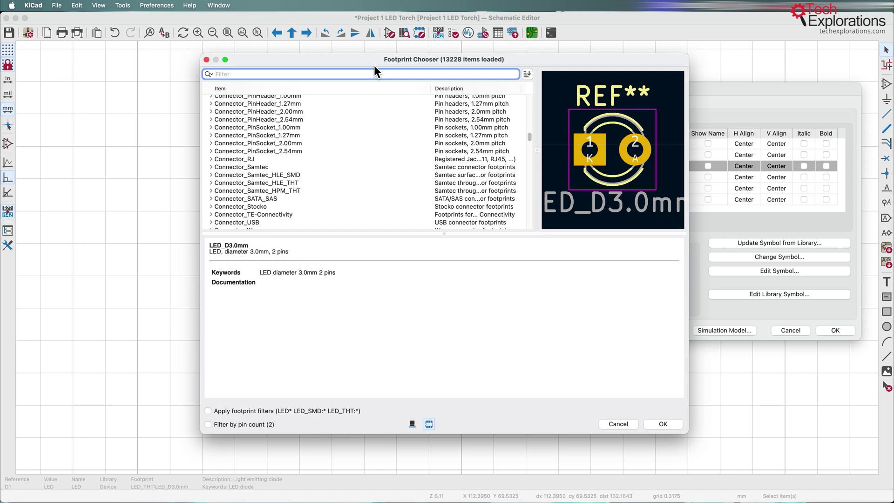
Filter the footprints by led, widen the chooser window, and browse the LED_THT library to the 5 mm LEDs.
type("led")
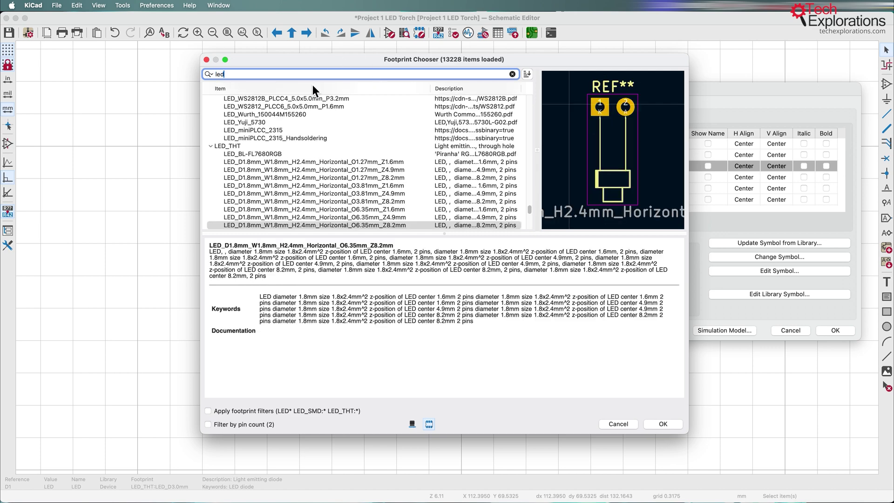
left_click(227, 145)
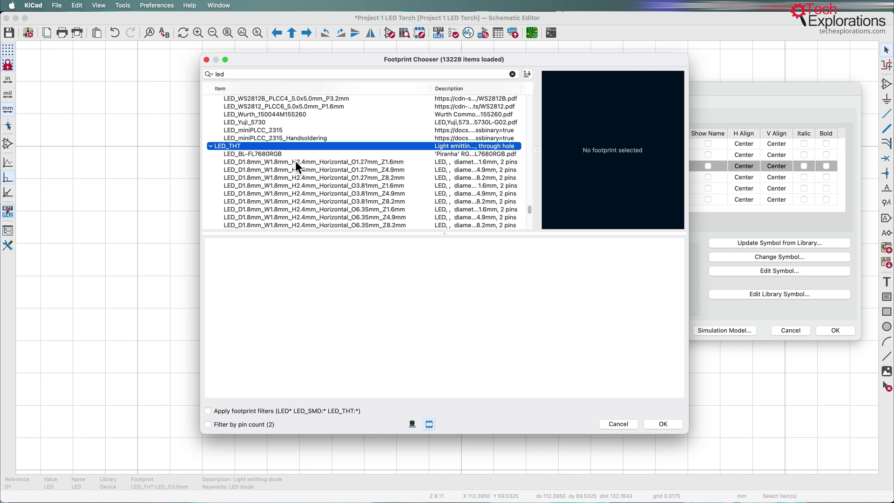
scroll(296, 162, "down", 3)
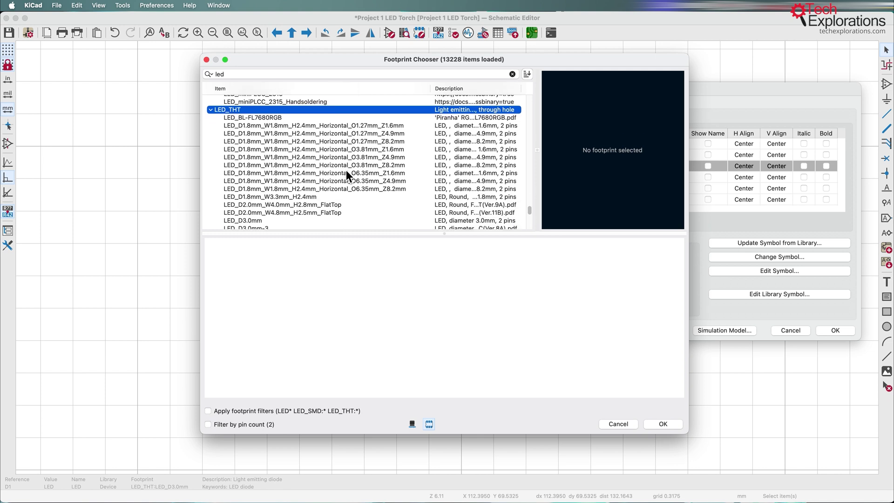
left_click_drag(434, 94, 411, 94)
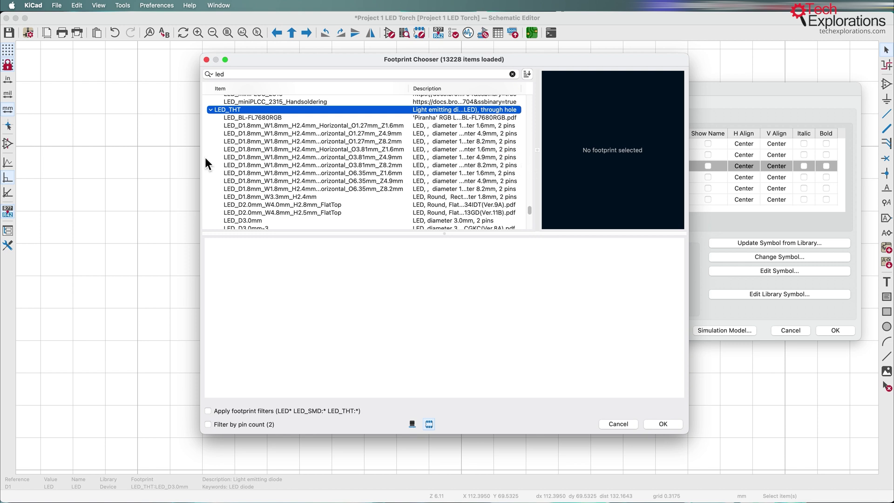
left_click_drag(204, 163, 109, 164)
scroll(195, 208, "down", 3)
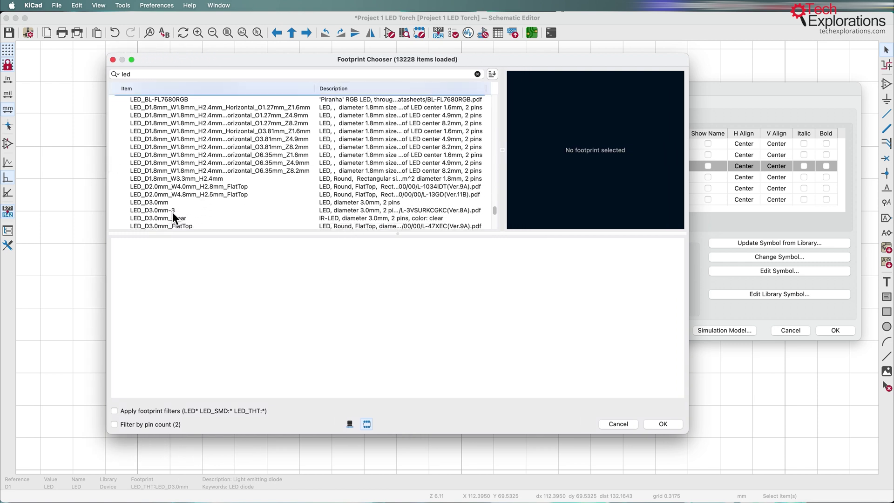
scroll(198, 209, "down", 10)
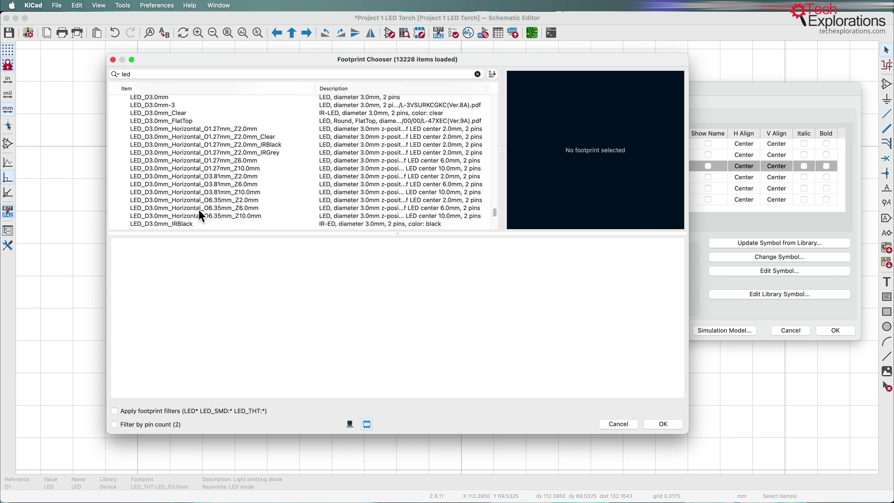
scroll(199, 214, "down", 1)
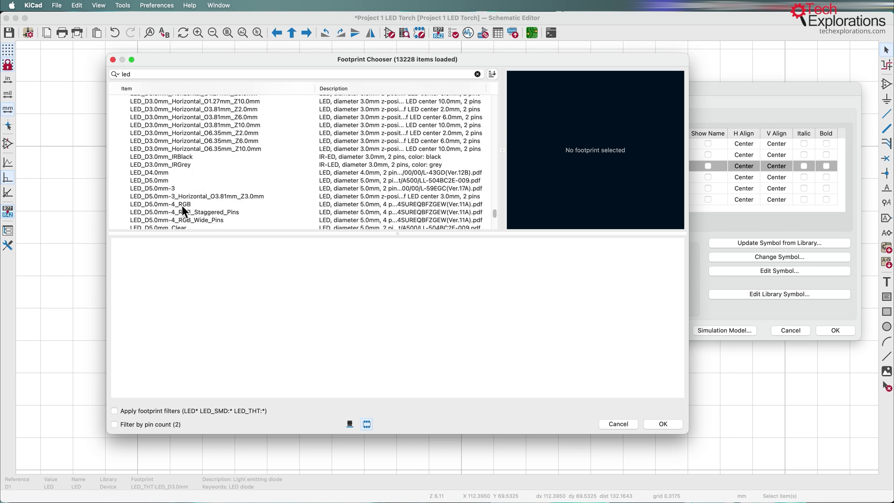
Assign the footprint LED_THT:LED_D5.0mm to LED D1 and accept the symbol properties.
left_click(163, 181)
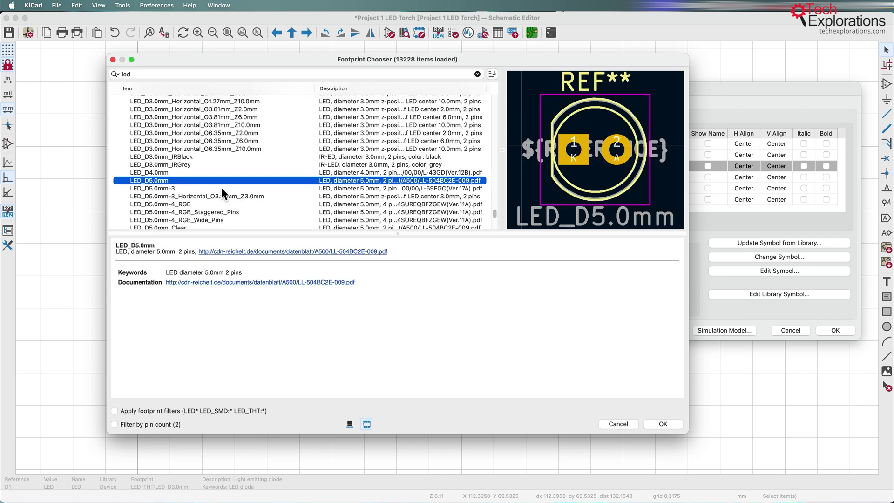
double_click(177, 182)
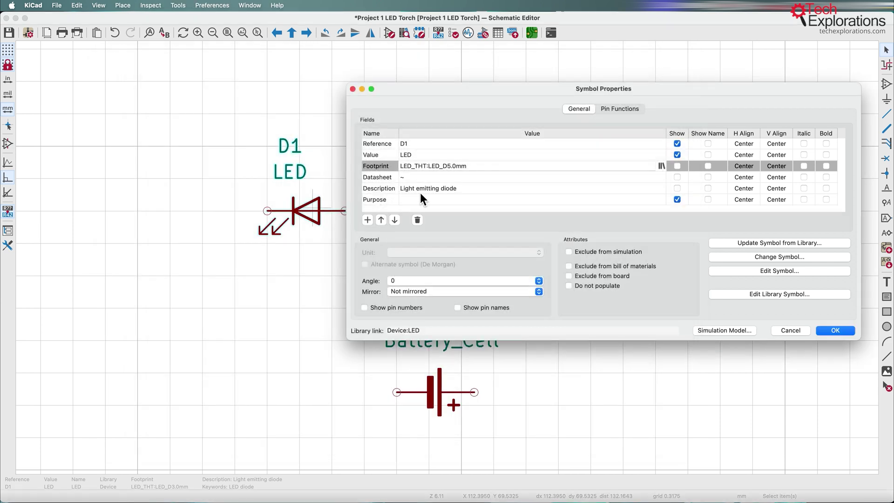
left_click(467, 168)
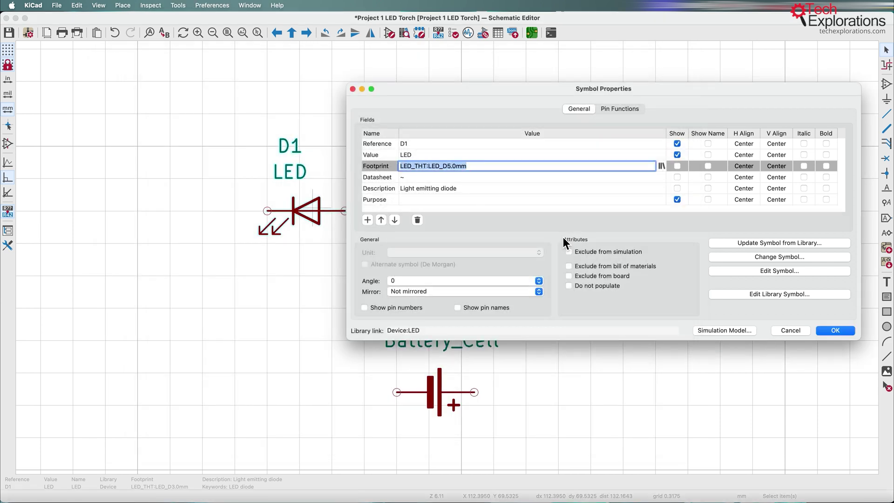
left_click(832, 330)
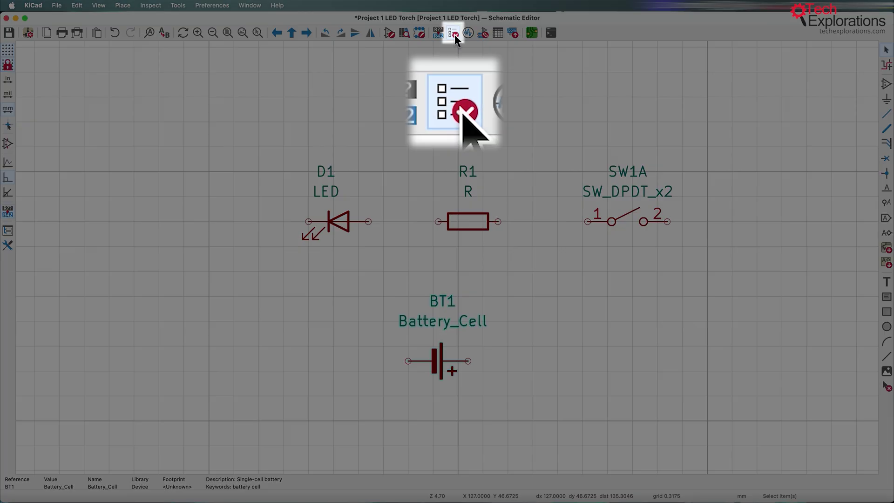
Open the footprint assignment window and review the BT1, D1, R1 and SW1 entries, finishing with BT1 selected.
left_click(482, 34)
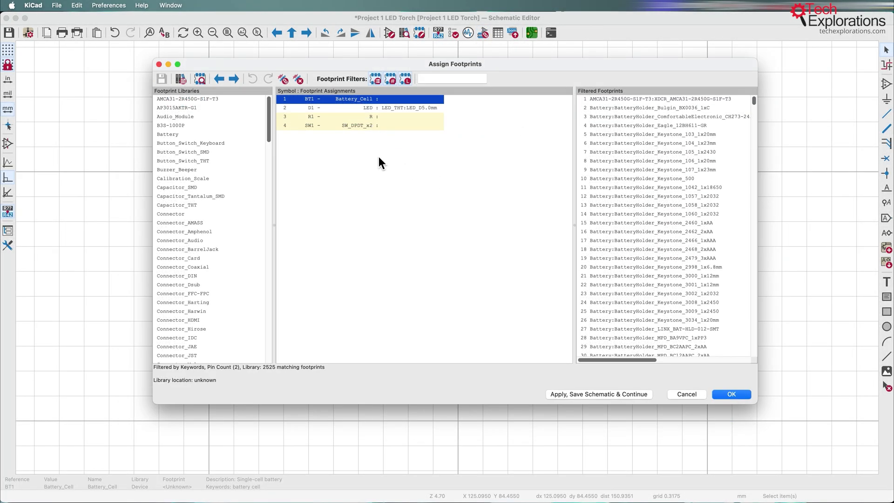
left_click(394, 108)
left_click(350, 102)
left_click(350, 111)
left_click(351, 117)
left_click(351, 125)
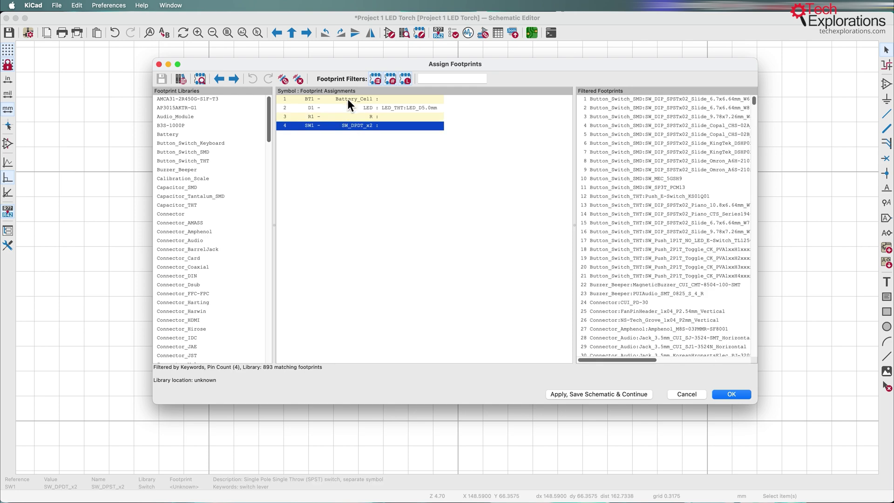
left_click(345, 99)
left_click(348, 108)
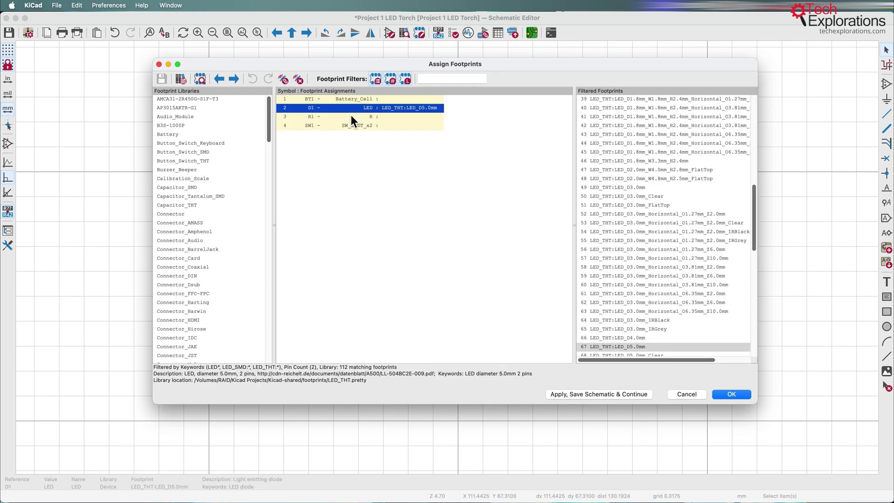
left_click(351, 117)
left_click(353, 125)
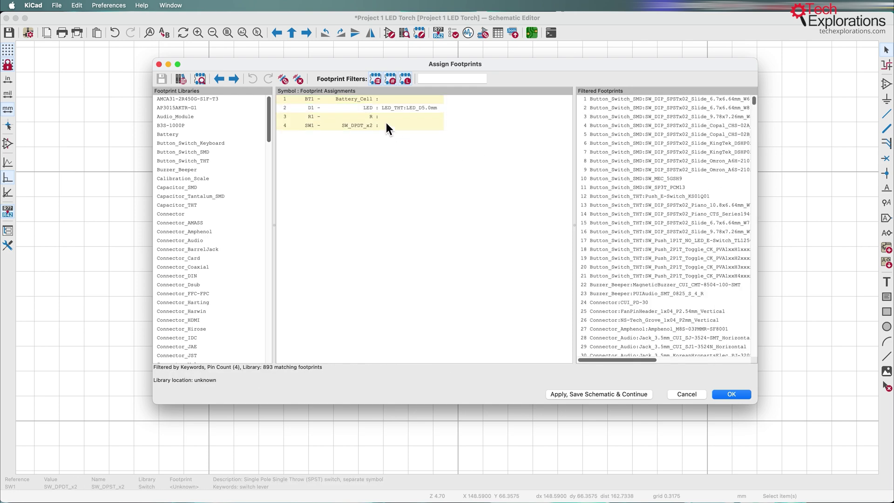
left_click(375, 108)
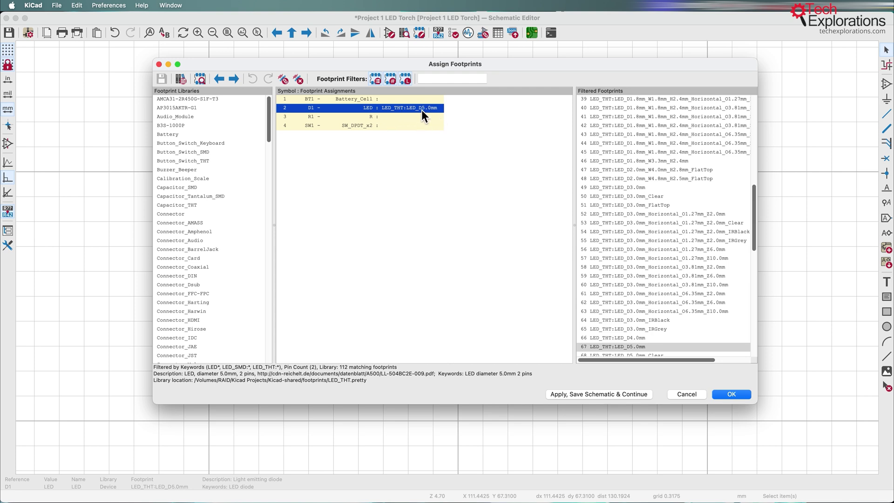
left_click(409, 100)
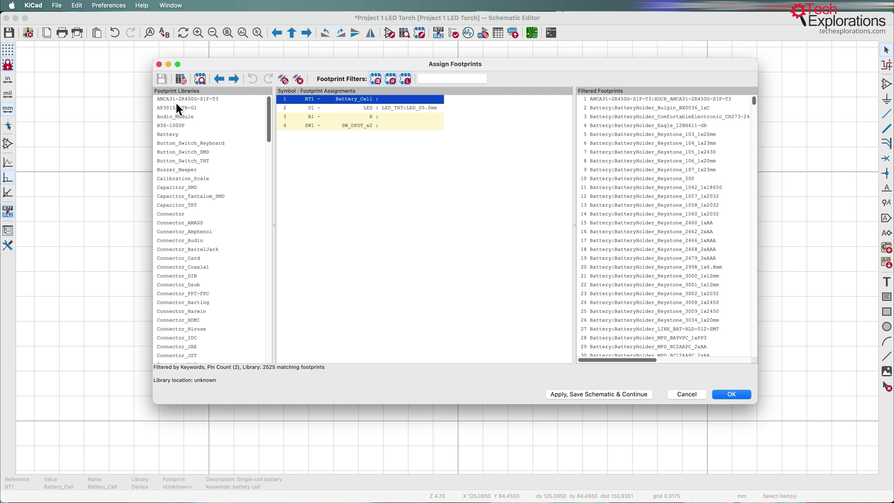
List the Calibration_Scale and Buzzer_Beeper library footprints that match battery BT1.
left_click_drag(176, 102, 184, 185)
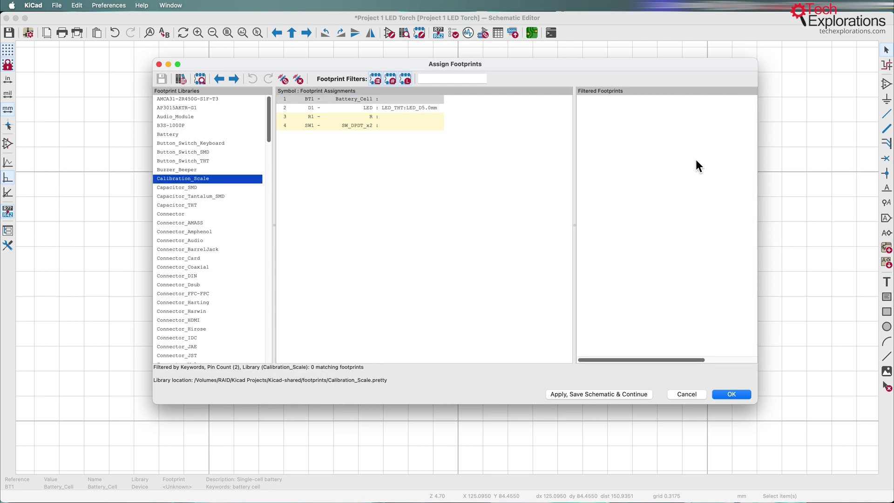
key("Up")
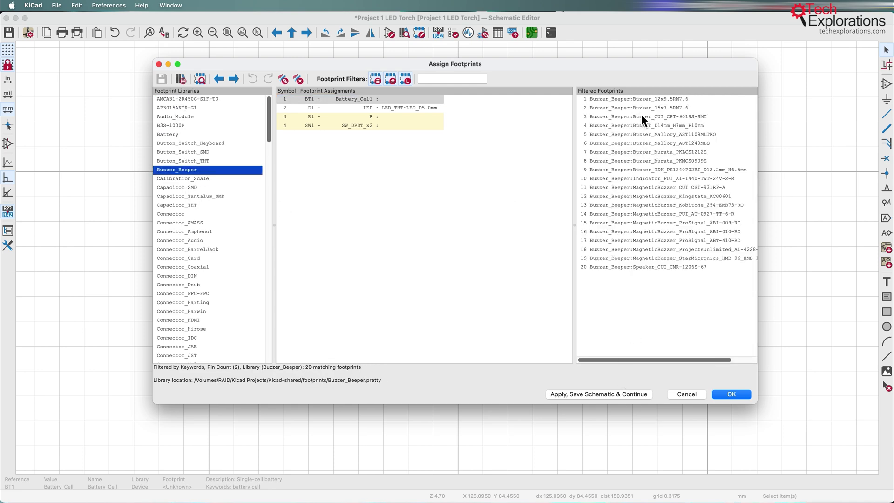
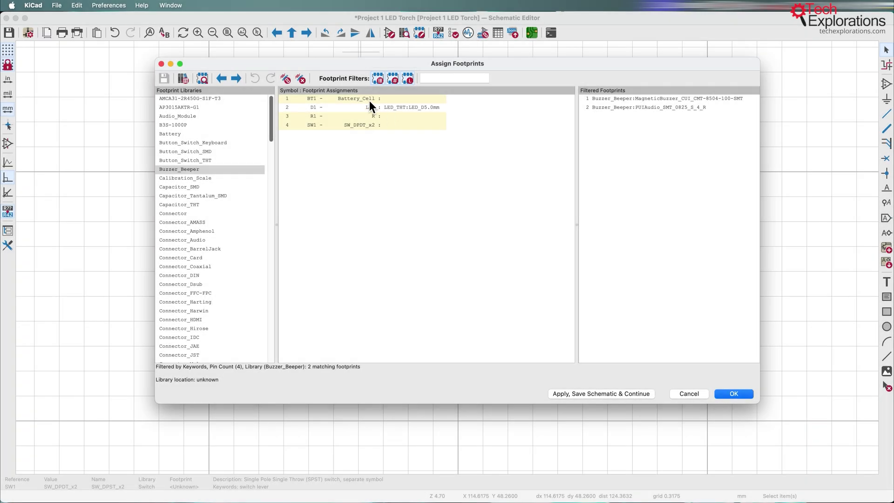
left_click(363, 99)
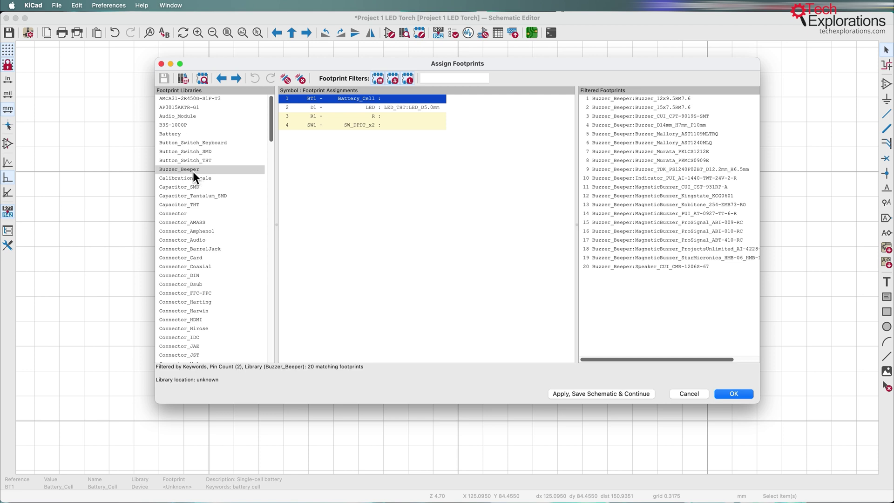
Disable the library filter and look through the full list of footprints matching BT1.
left_click(408, 79)
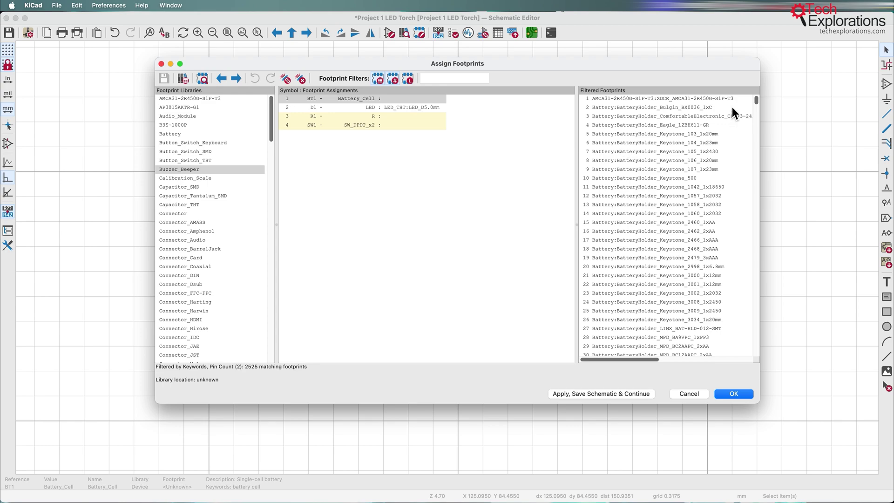
left_click_drag(757, 101, 747, 158)
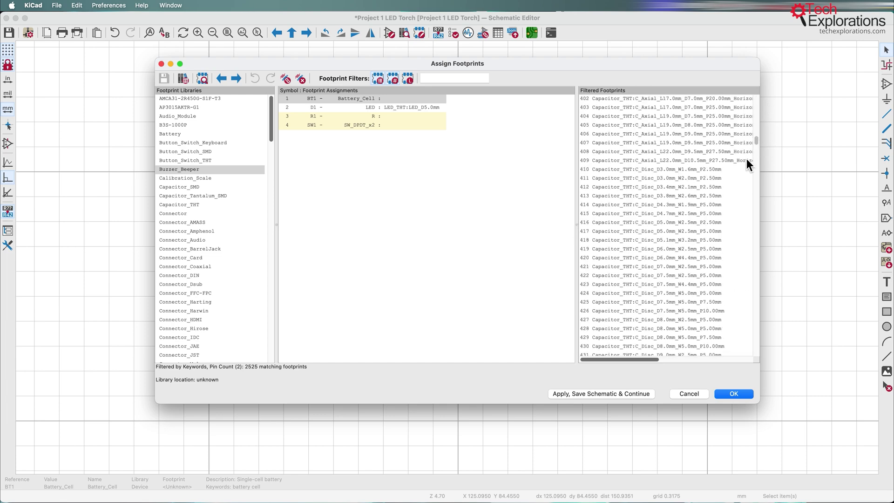
left_click_drag(758, 125, 767, 369)
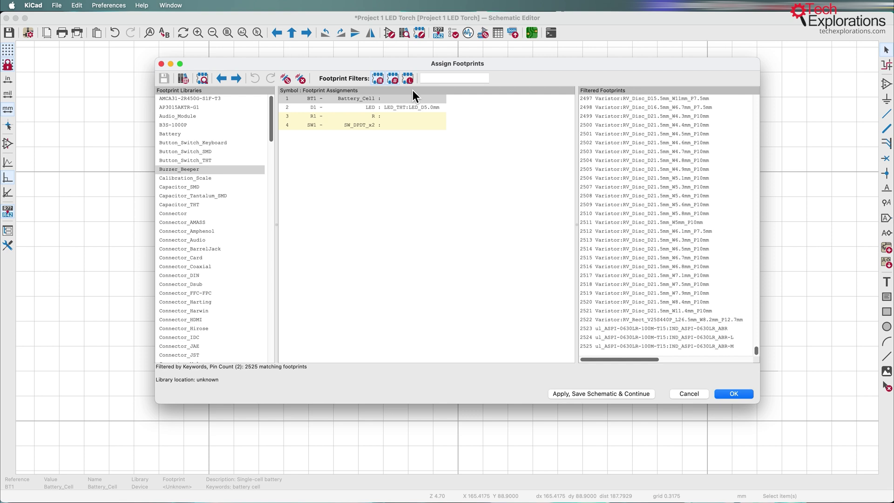
Browse the matching footprints in the Capacitor_THT, Calibration_Scale and Connector libraries.
left_click(180, 206)
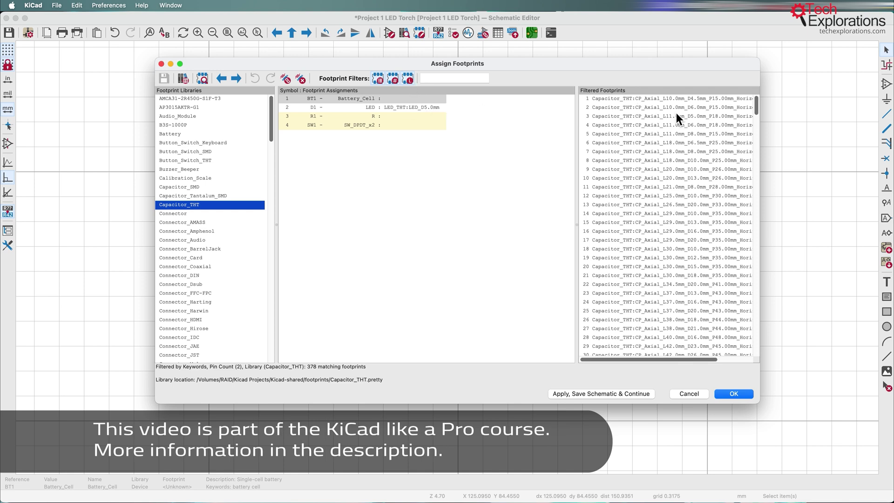
left_click_drag(758, 105, 767, 359)
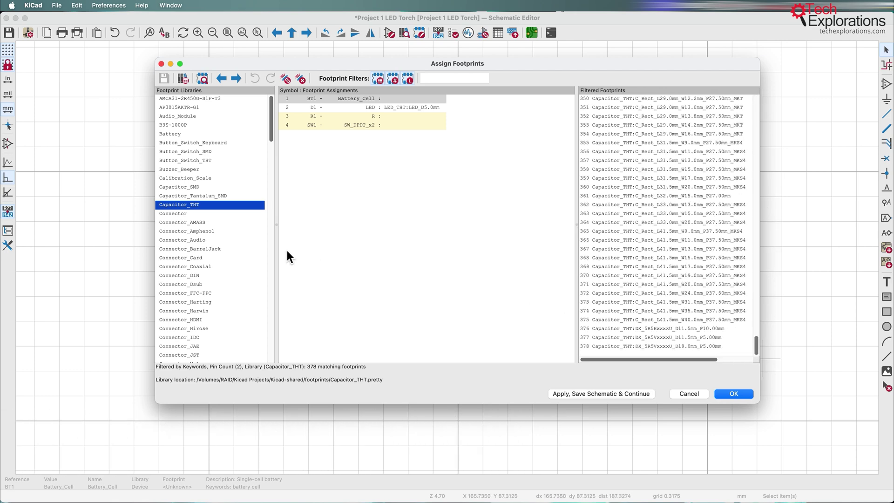
left_click(187, 179)
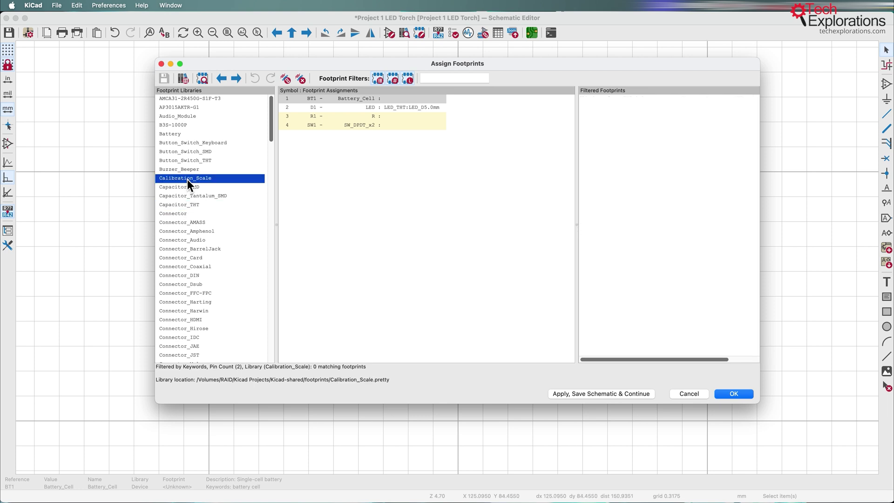
left_click(190, 213)
key("Down")
key("Down")
key("Down")
key("Down")
left_click(190, 181)
View the footprint list without the library filter, and compare it with the Connector_DIN and Connector_Coaxial libraries.
left_click(411, 80)
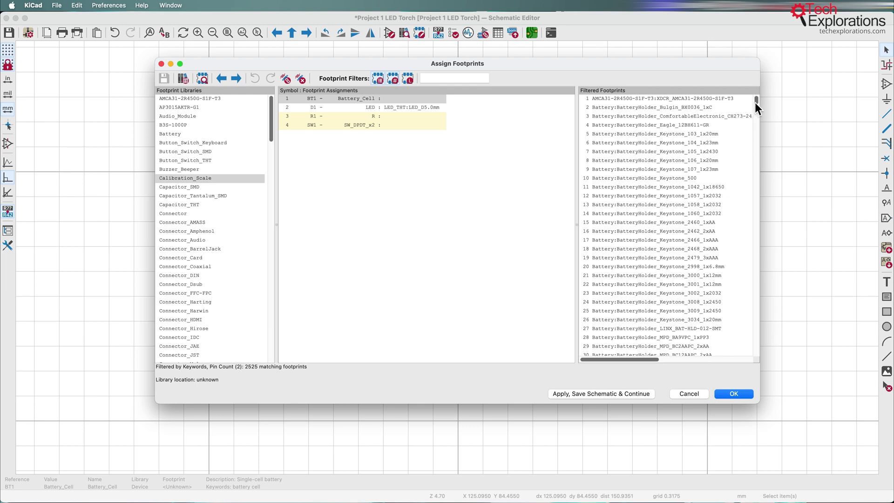
left_click_drag(755, 101, 763, 275)
left_click(194, 278)
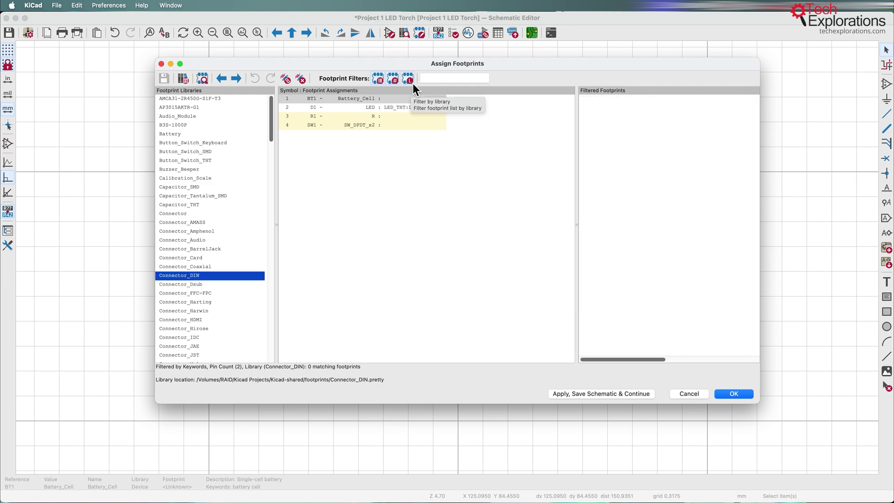
left_click(205, 267)
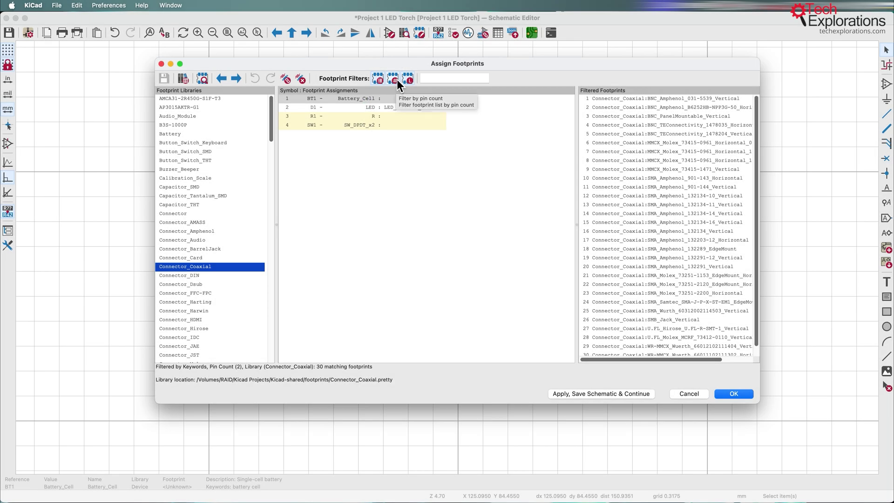
Toggle the pin count filter off and on, and view the Capacitor_THT and Connector footprints.
left_click(396, 79)
left_click(395, 80)
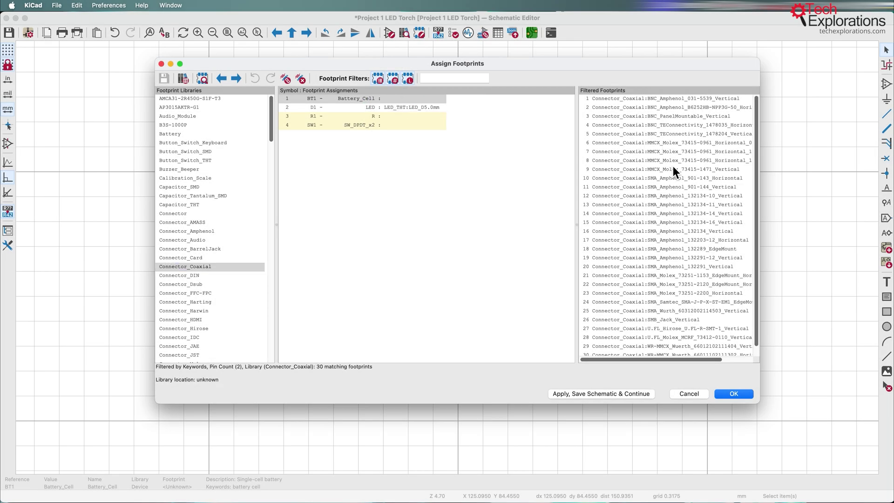
left_click(190, 205)
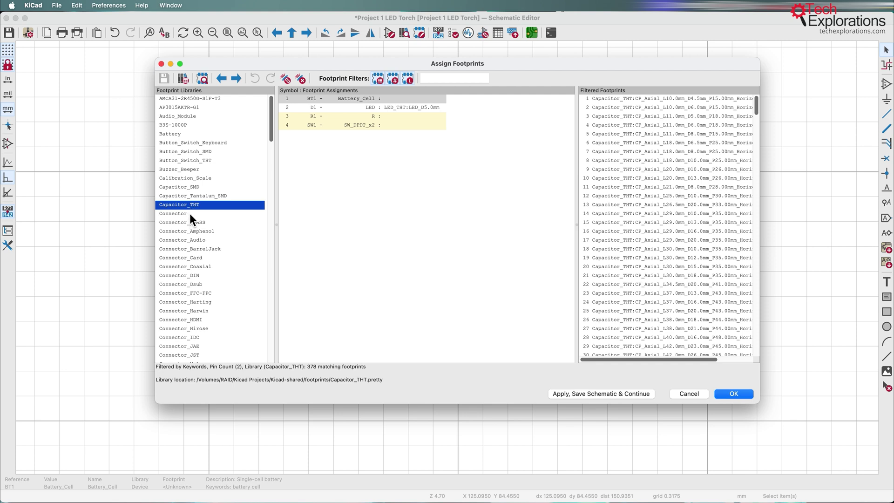
left_click(189, 214)
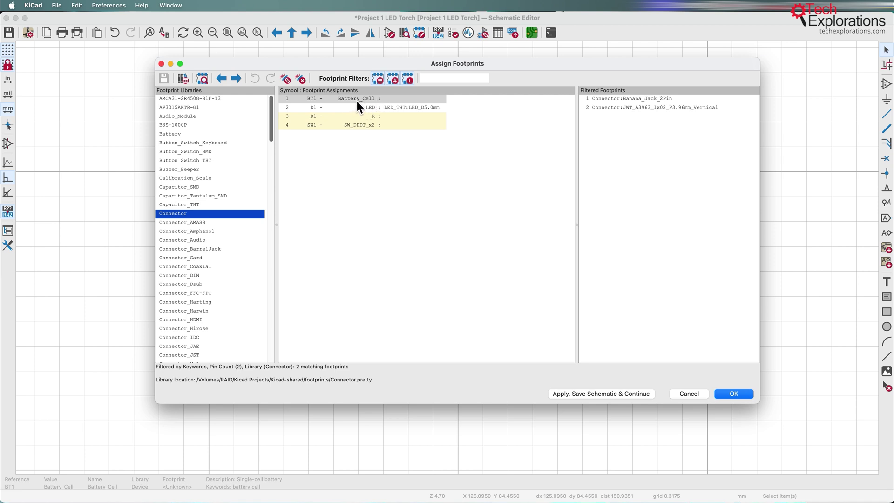
Compare the two-pin Connector footprints Banana_Jack_2Pin and JWT_A3963_1x02_P3.96mm_Vertical.
left_click(625, 100)
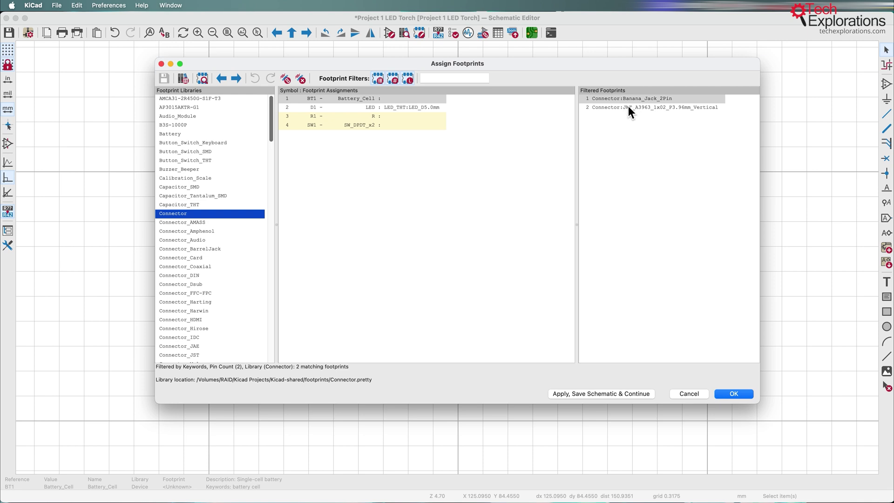
left_click(629, 107)
left_click(628, 101)
left_click(629, 105)
left_click(629, 100)
left_click(630, 107)
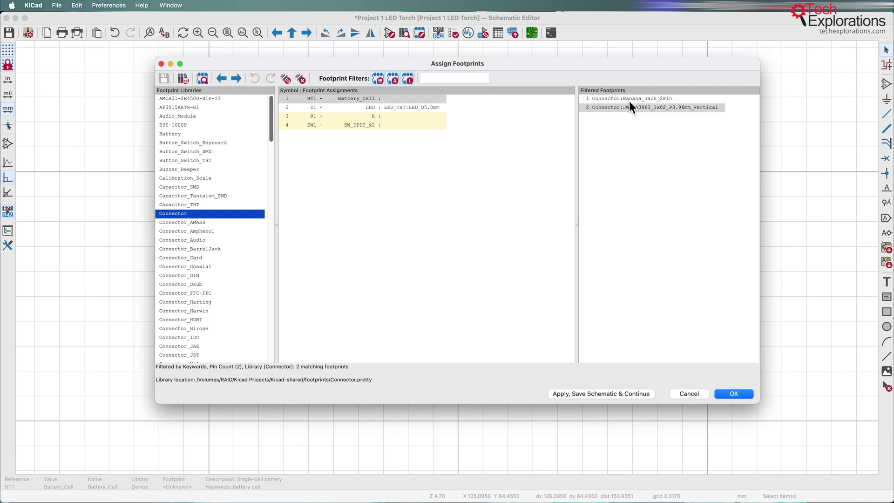
left_click(629, 101)
left_click(630, 107)
Turn off the pin count filter to view all Connector footprints, and turn it back on.
left_click(393, 81)
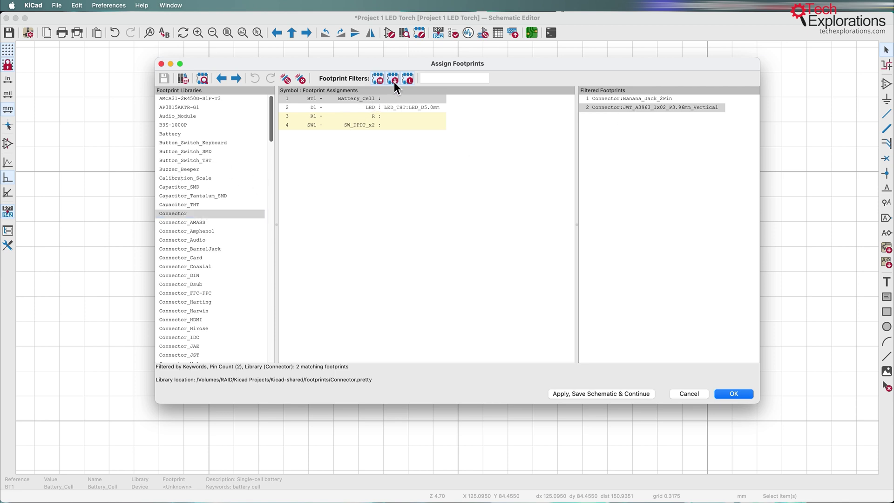
left_click(394, 81)
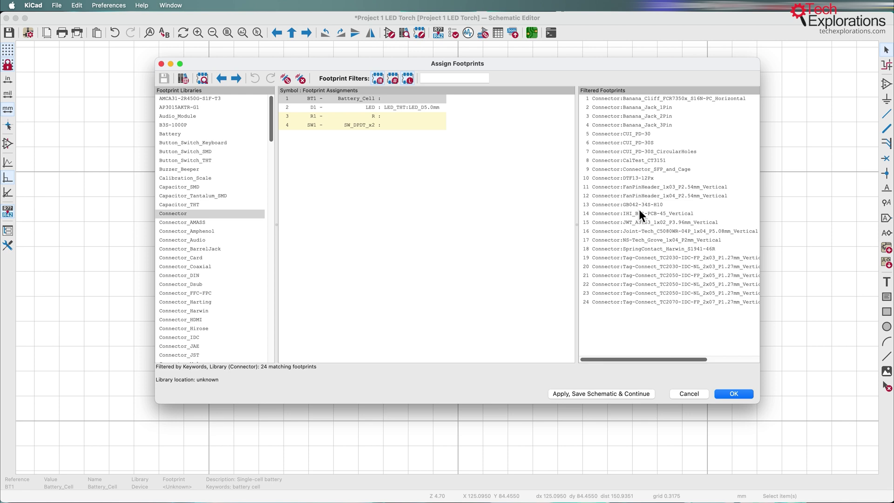
left_click(393, 80)
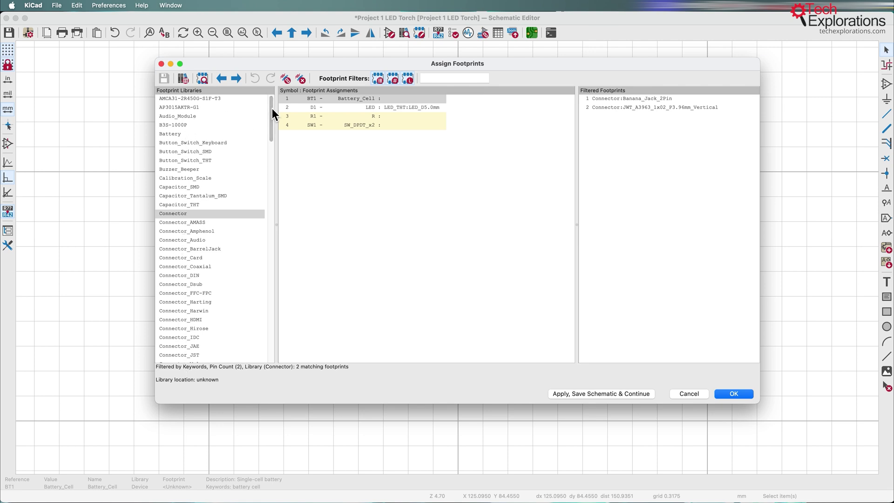
Restrict BT1's footprint list to the Battery library and filter it by the text 2032.
mouse_move(272, 107)
left_mouse_down()
mouse_move(269, 158)
mouse_move(269, 99)
left_mouse_up()
left_click(187, 134)
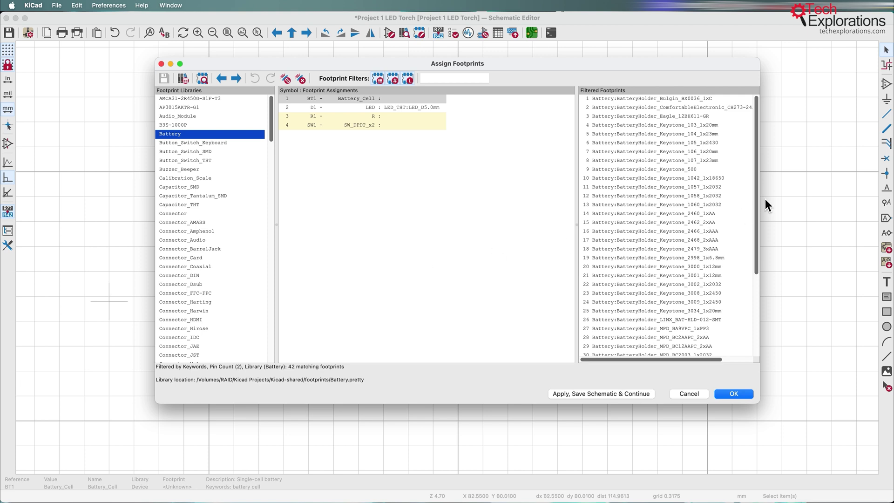
left_click(484, 79)
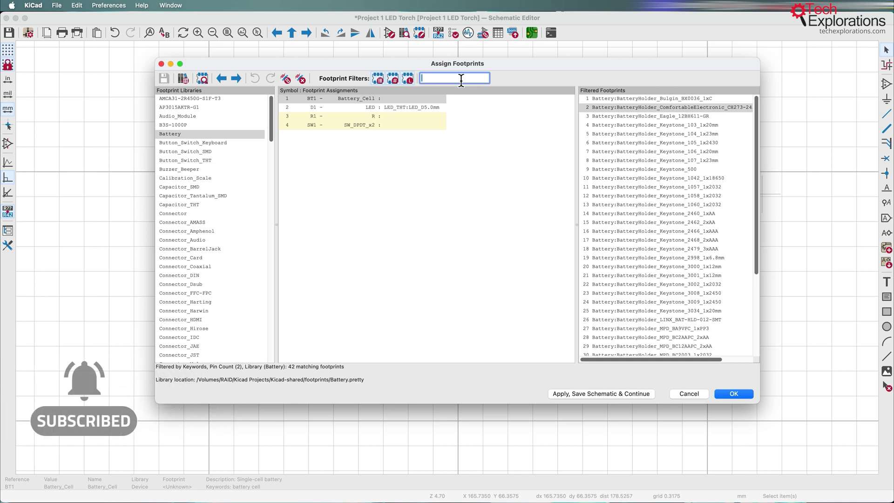
type("2032")
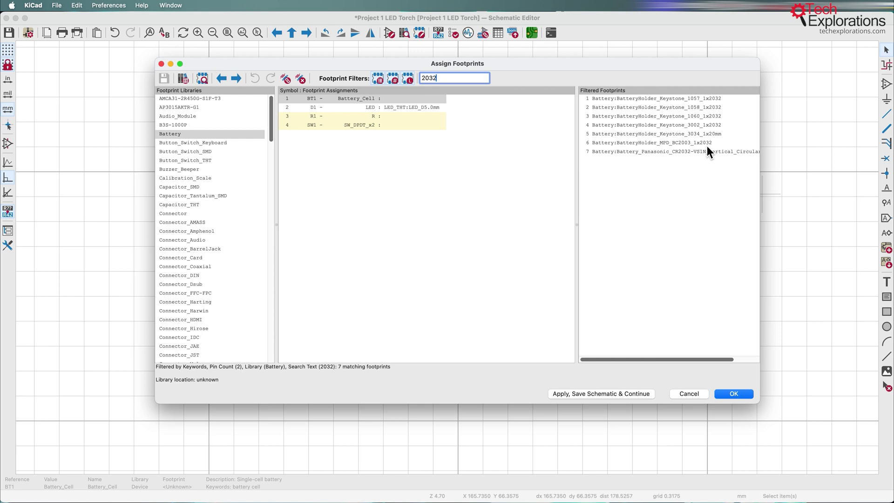
Select the footprint BatteryHolder_Keystone_1058_1x2032, open it in the footprint viewer and inspect its 3D model.
left_click(670, 107)
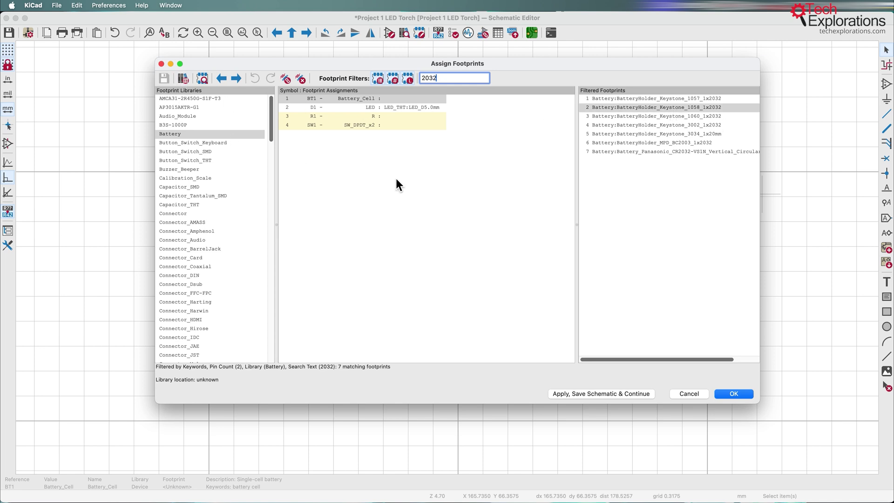
left_click(203, 78)
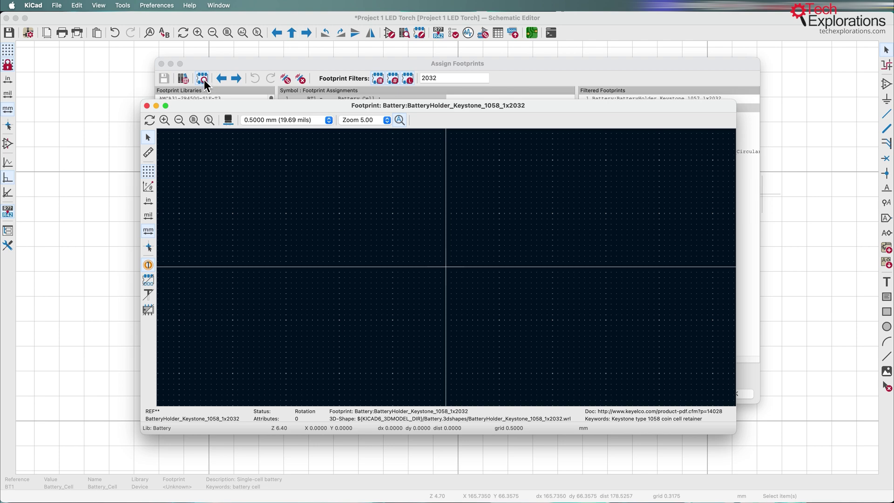
scroll(449, 274, "down", 10)
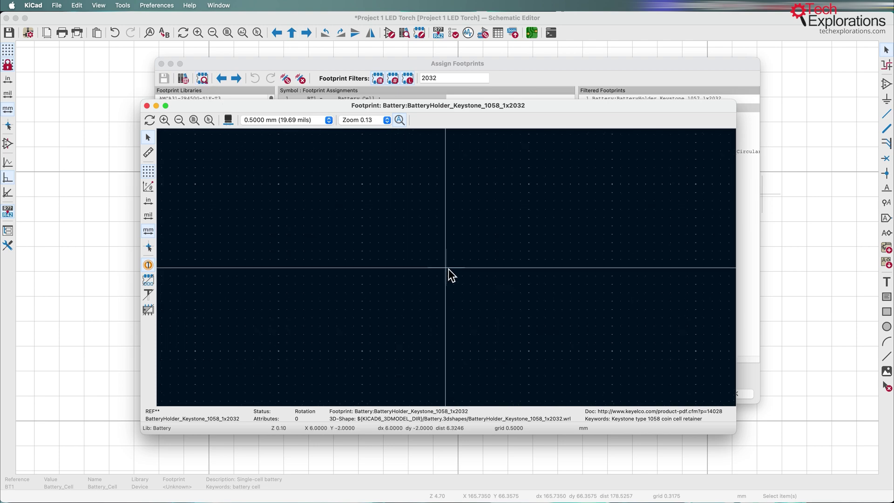
left_click(228, 120)
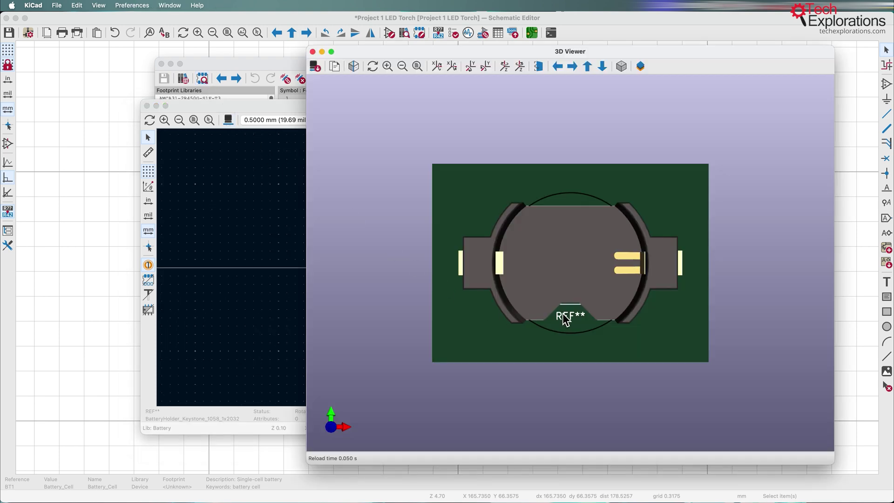
left_click_drag(351, 214, 516, 247)
left_click(312, 52)
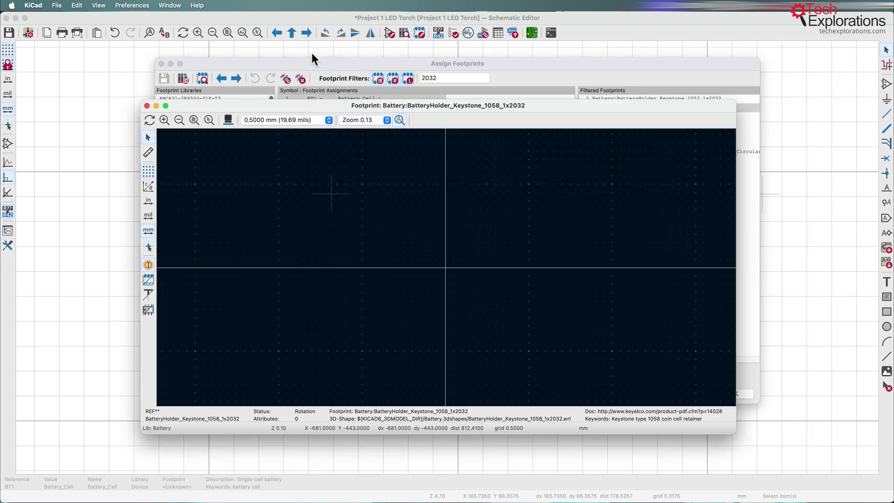
Close the footprint viewer and assign the footprint BatteryHolder_Keystone_1058_1x2032 to BT1.
left_click(148, 106)
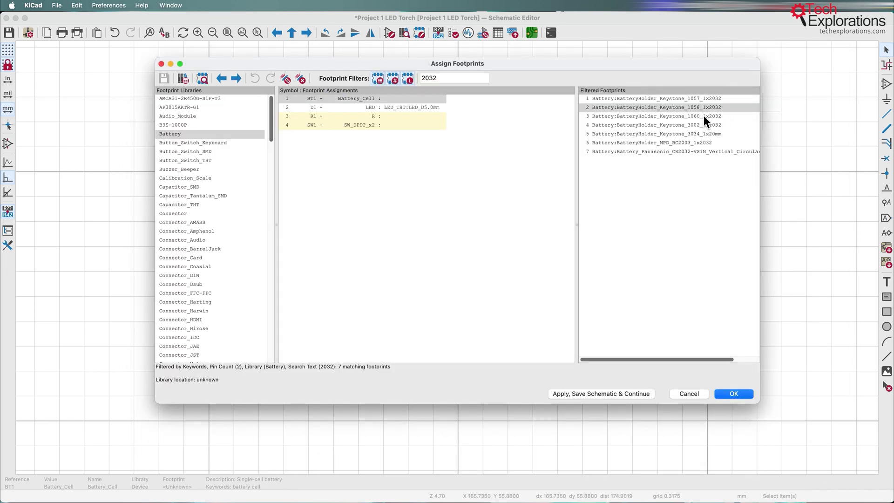
left_click(518, 118)
left_click(362, 97, "super")
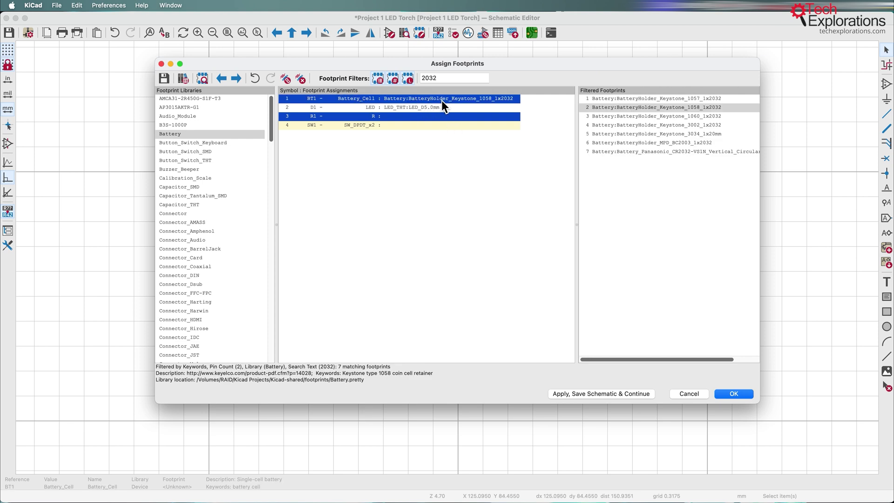
Restrict R1's footprint list to the Resistor_THT library and clear the 2032 text filter.
left_click(409, 117)
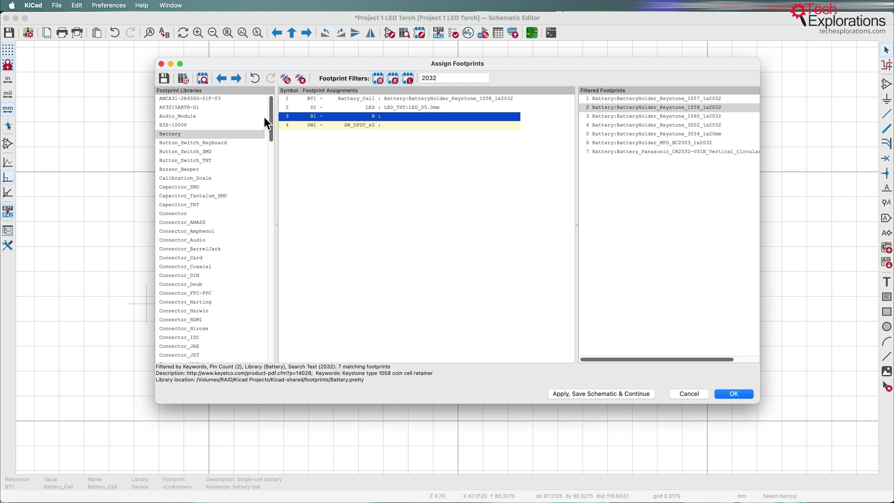
left_click_drag(272, 116, 269, 257)
left_click(187, 284)
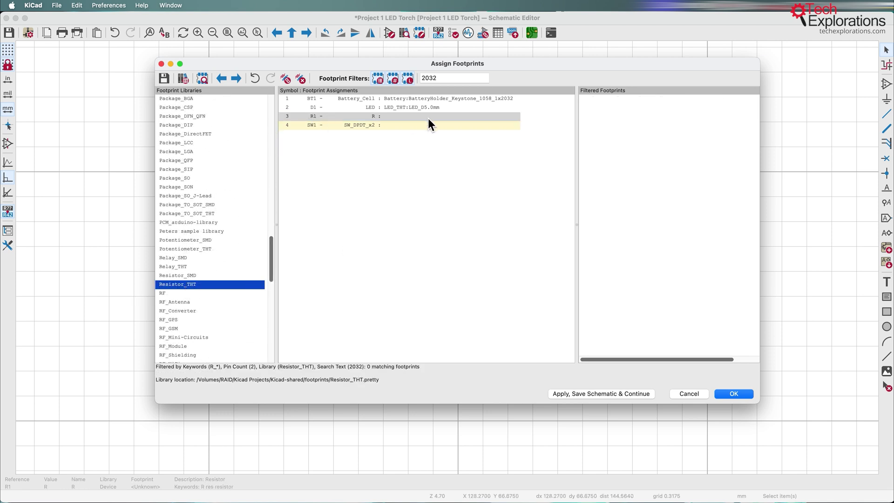
double_click(448, 78)
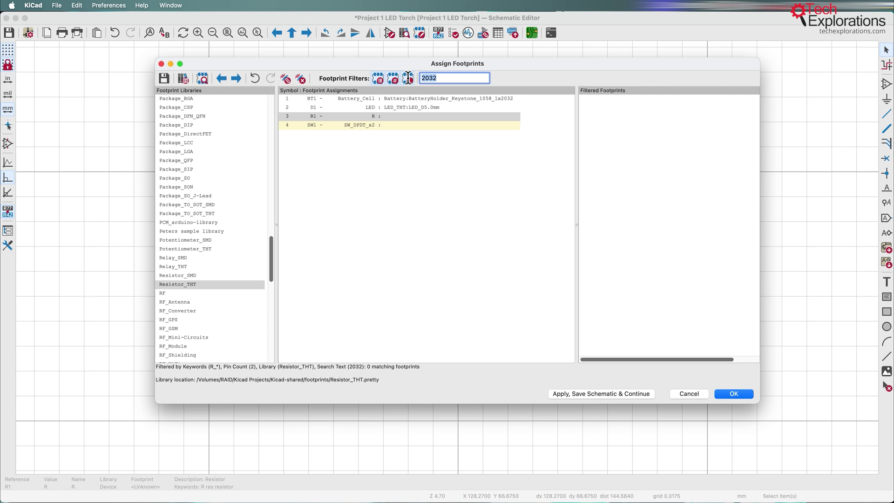
key("BackSpace")
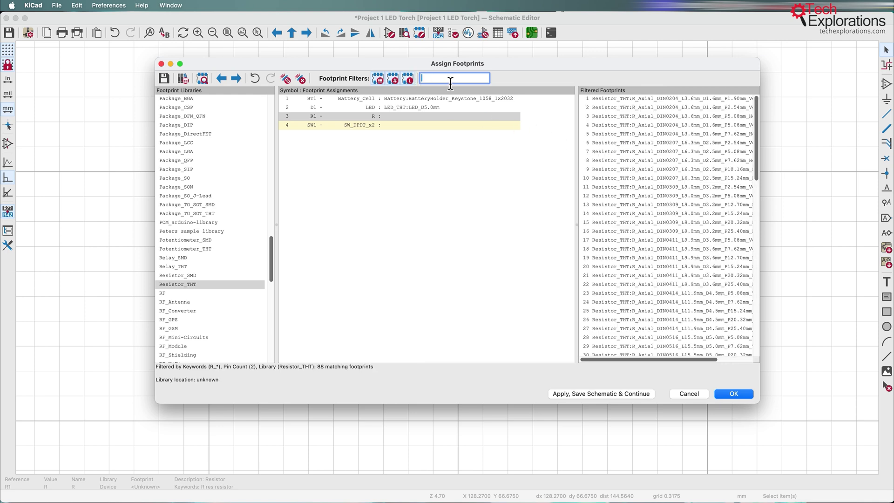
Widen the filtered footprint list and assign R_Axial_DIN0204_L3.6mm_D1.6mm_P7.62mm_Horizontal to R1.
left_click_drag(582, 146, 533, 148)
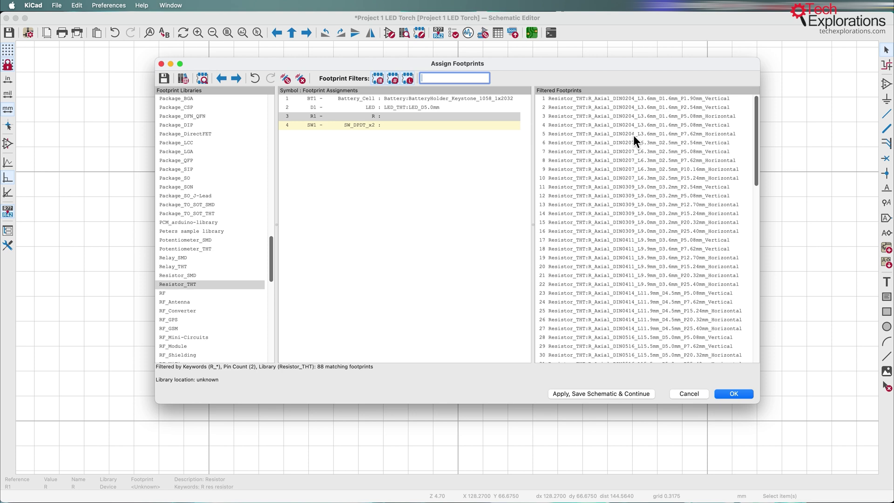
left_click(664, 135)
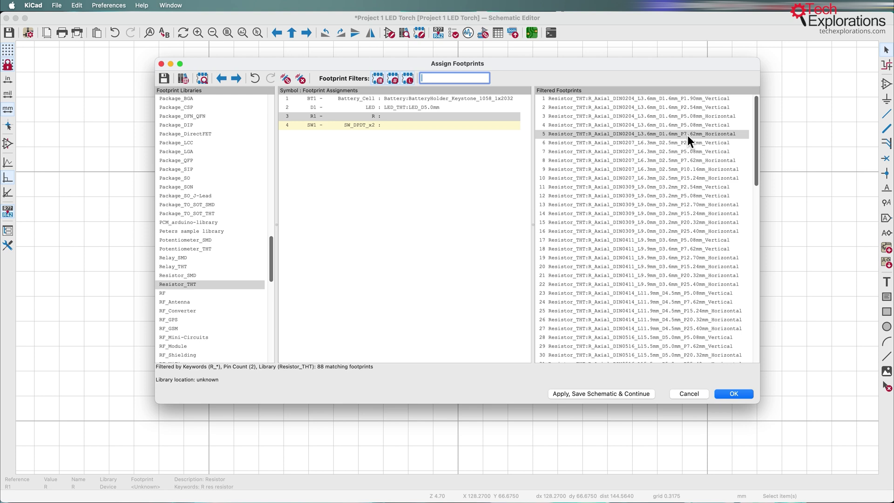
double_click(686, 135)
left_click(384, 145)
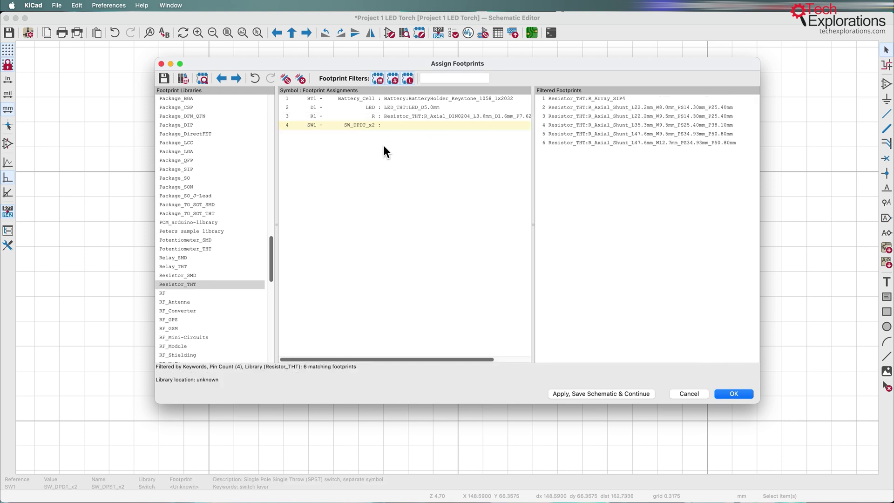
Restrict SW1's footprint list to the Button_Switch_THT library.
left_click(403, 124)
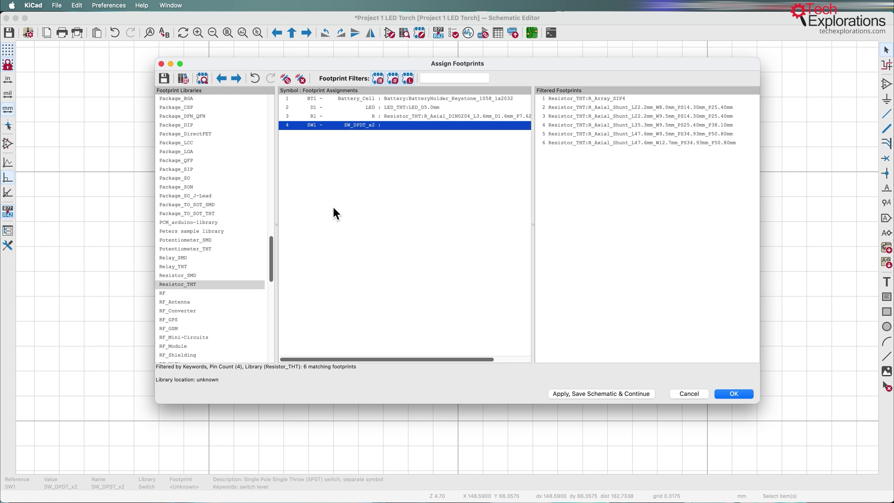
left_click_drag(272, 255, 277, 302)
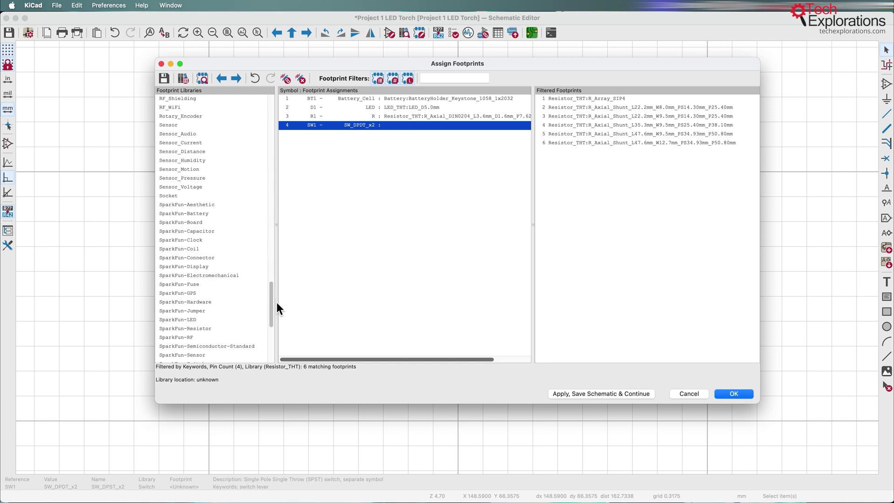
left_click_drag(276, 302, 270, 113)
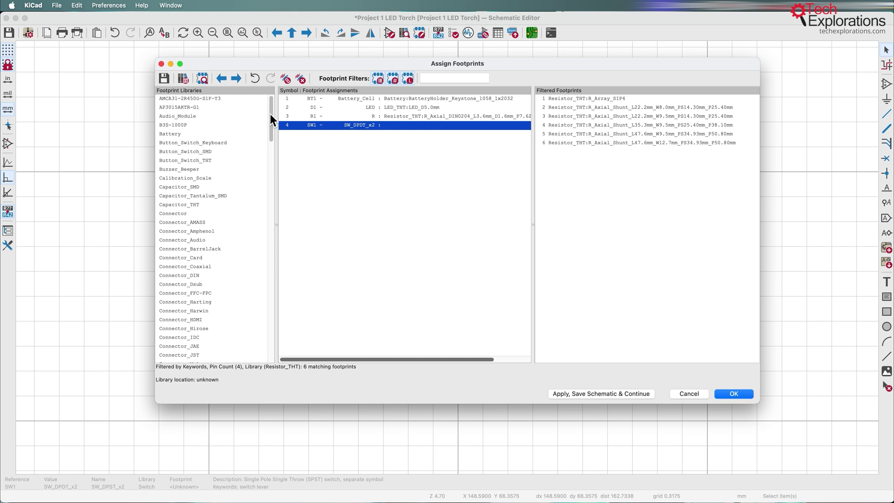
left_click(196, 160)
left_click(390, 124)
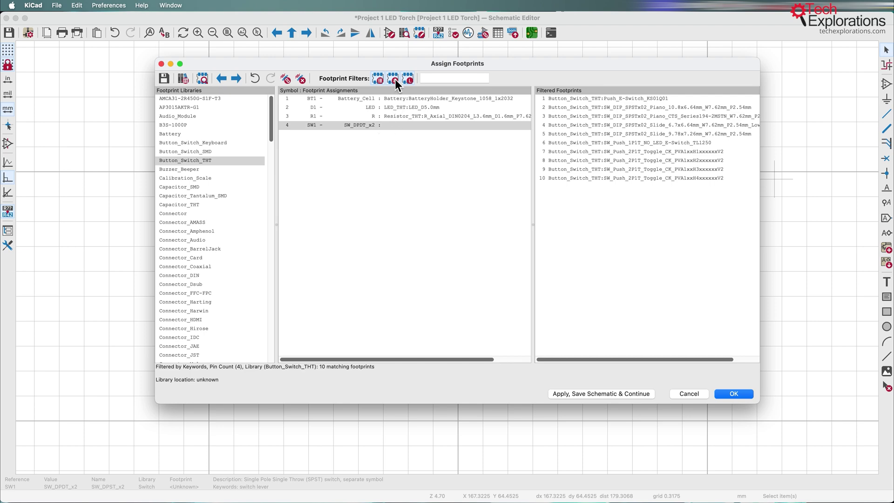
Uncover the schematic to check the SW1 symbol, and look through the pin-count-filtered Button_Switch_THT footprints.
left_click_drag(395, 80, 363, 417)
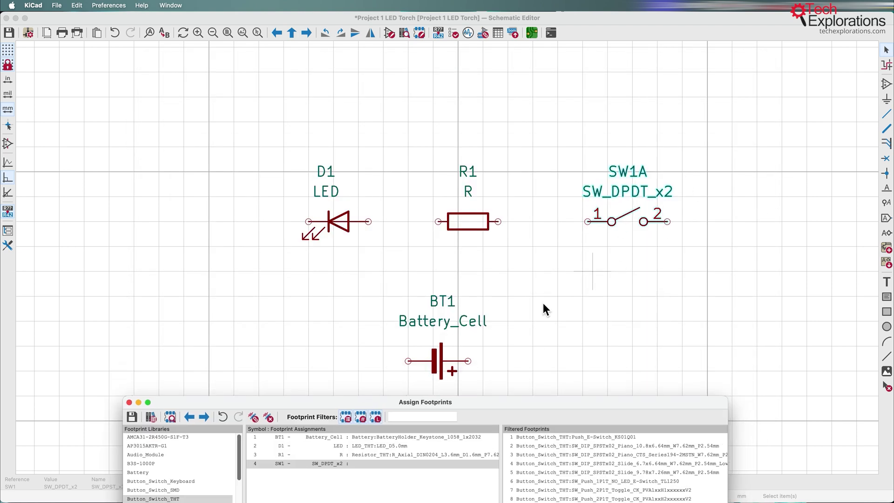
left_click_drag(472, 401, 482, 69)
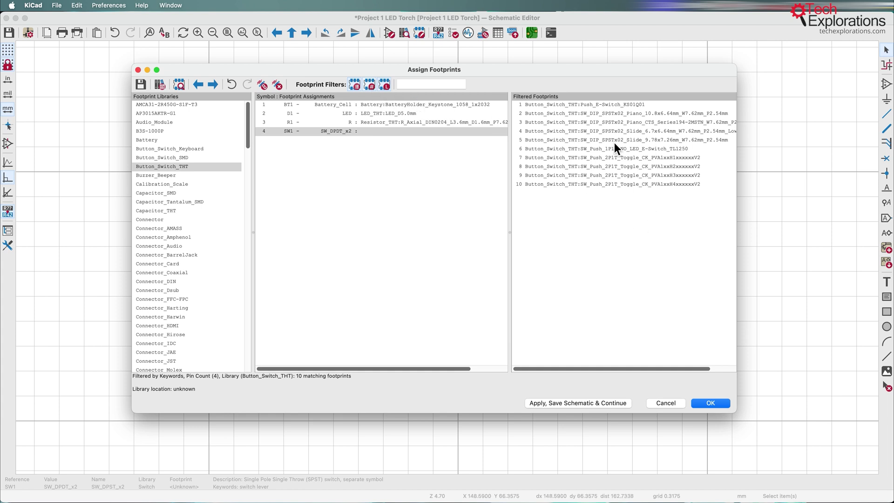
left_click(612, 185)
key("Up")
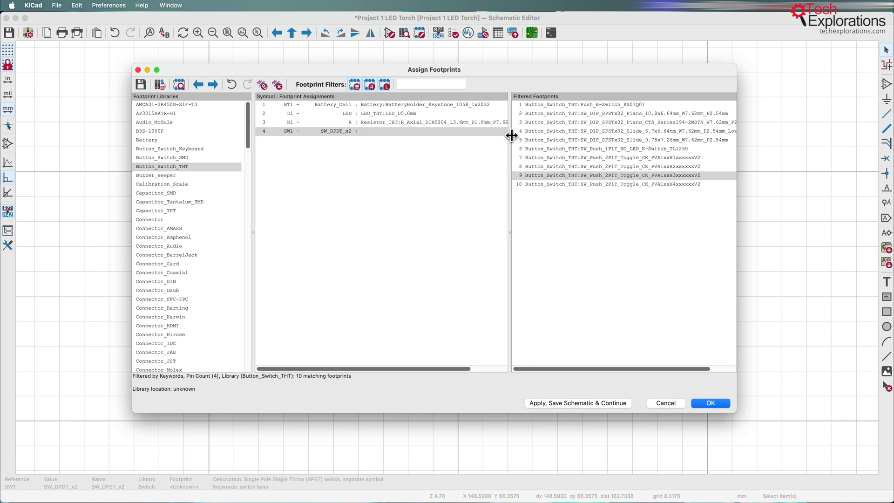
left_click(611, 105)
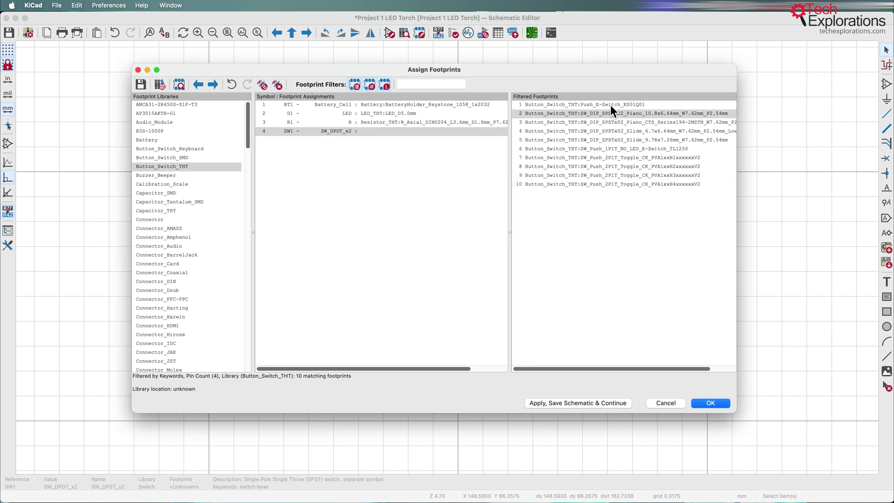
left_click(601, 157)
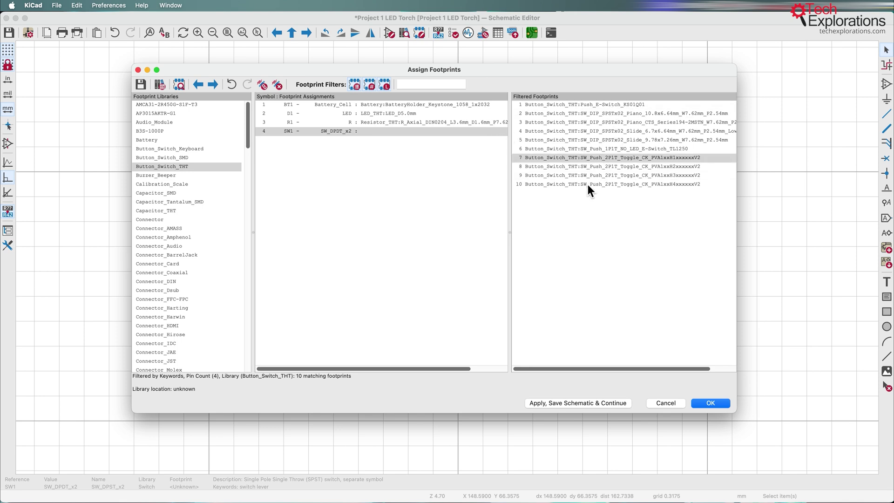
Turn off the pin count filter and select the footprint SW_TH_Tactile_Omron_B3F-10xx in the full switch list.
left_click(369, 85)
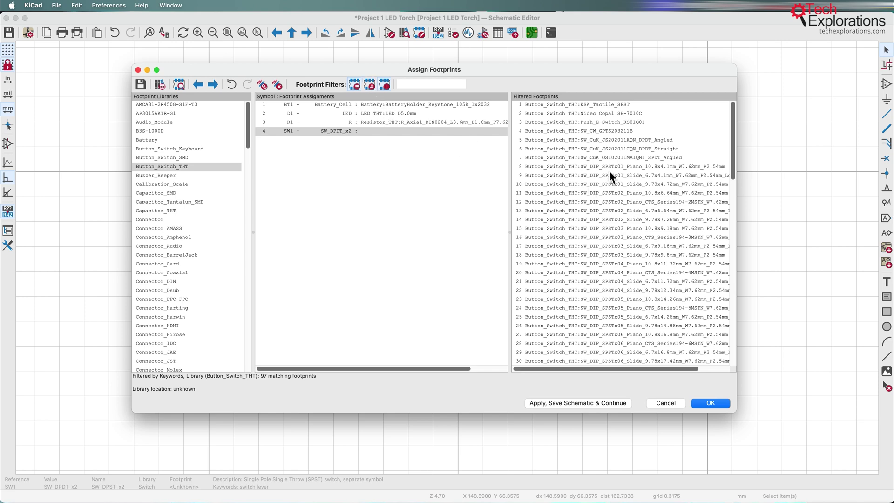
scroll(600, 195, "down", 8)
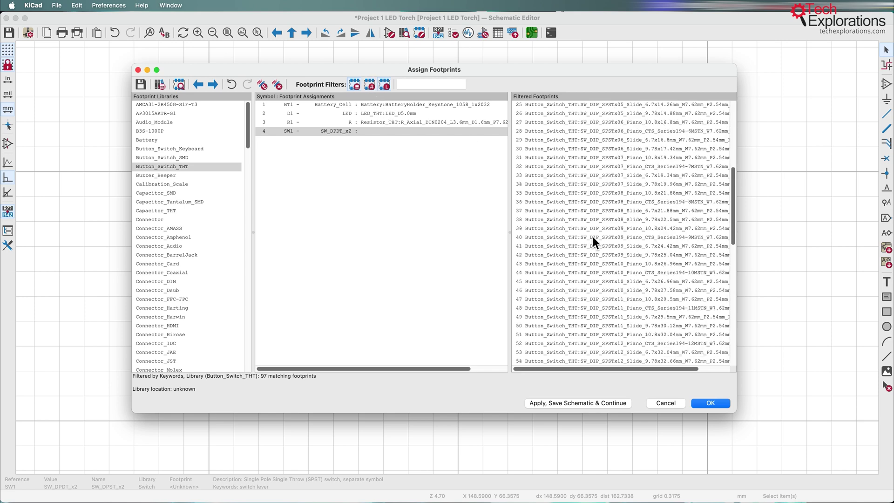
scroll(593, 237, "down", 15)
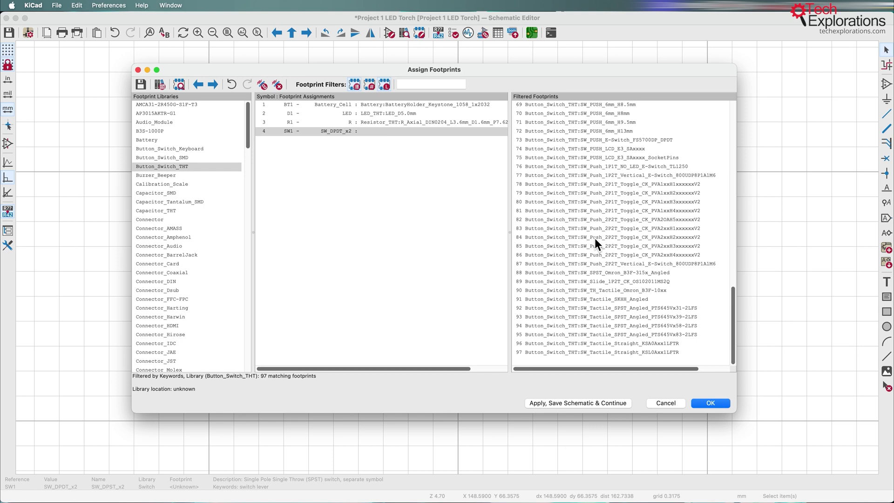
left_click(644, 291)
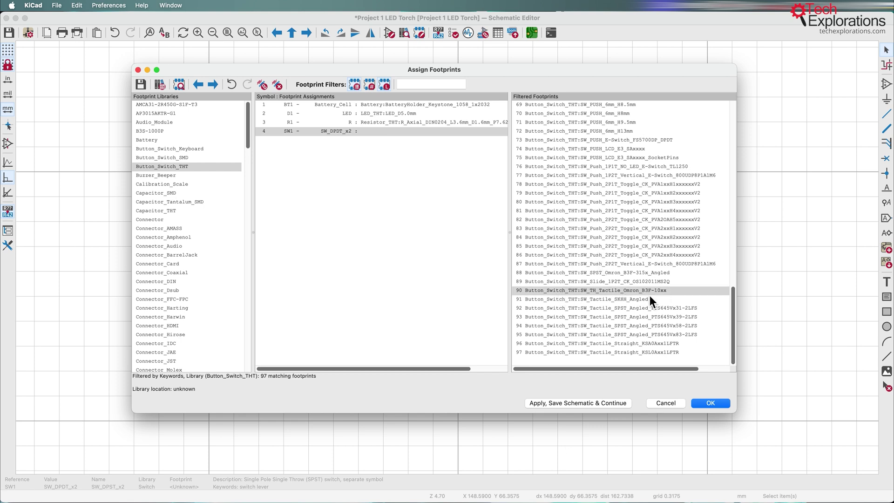
Inspect SW_TH_Tactile_Omron_B3F-10xx in the footprint viewer and from several angles in 3D, and close both viewers.
left_click(179, 85)
left_click(228, 120)
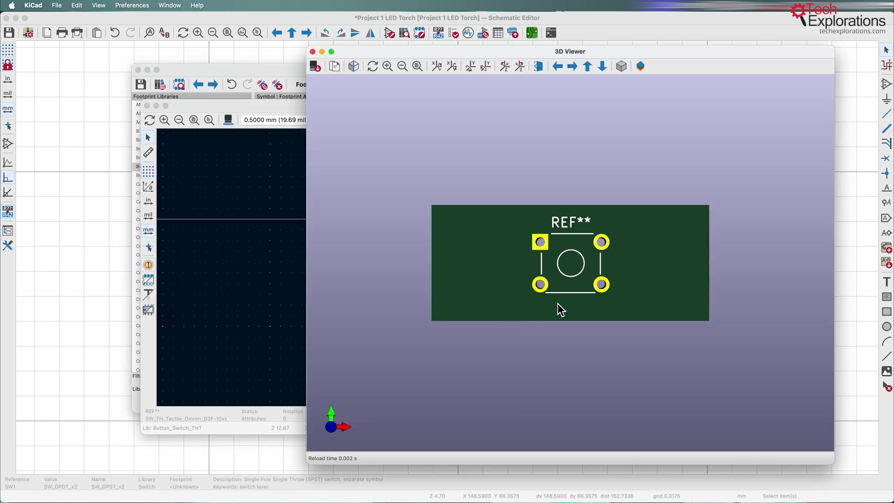
left_click_drag(557, 303, 493, 217)
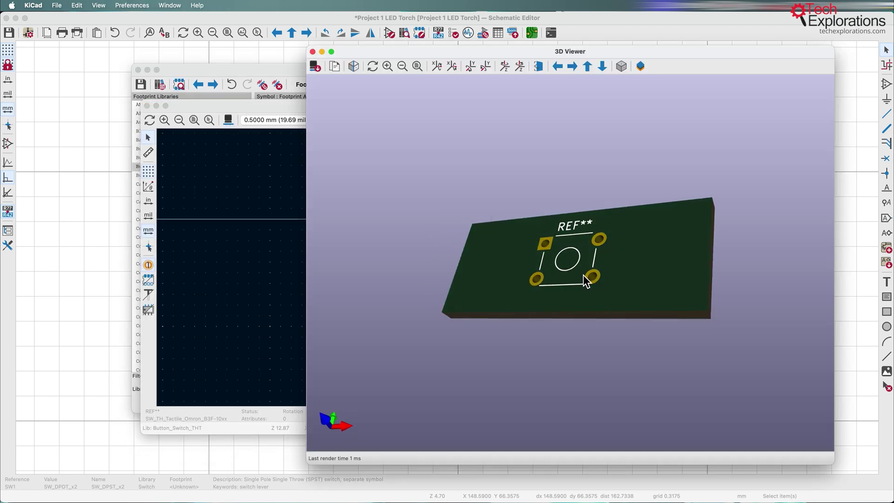
left_click_drag(557, 253, 639, 283)
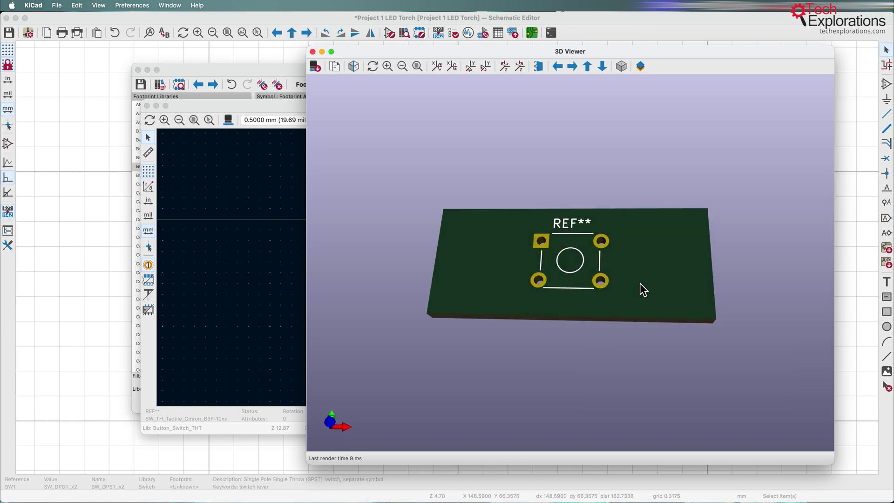
left_click(312, 51)
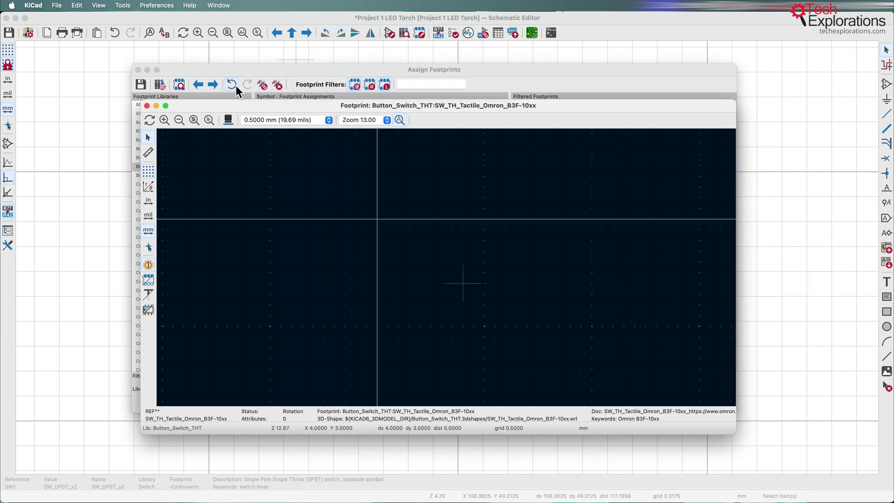
left_click(153, 104)
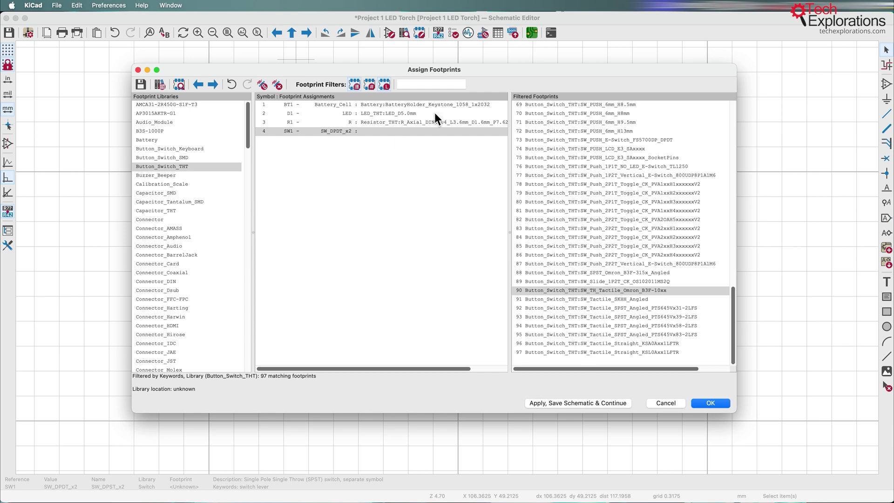
Compare SW1's Button_Switch_THT footprint list with the pin count filter on and off, leaving the filter on.
left_click(368, 85)
left_click(367, 85)
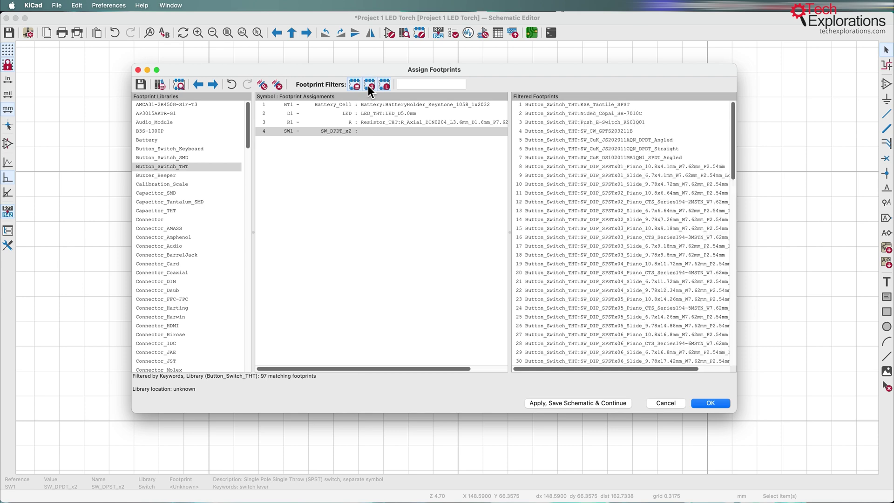
scroll(623, 240, "down", 15)
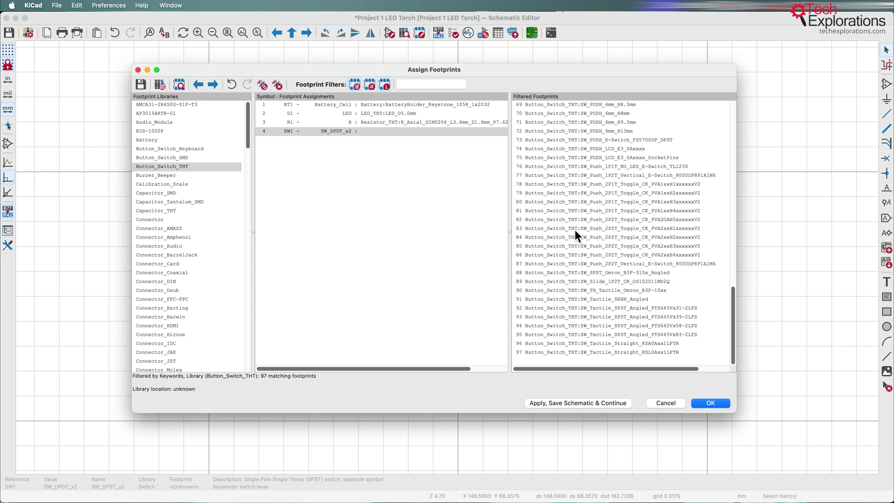
left_click(368, 85)
left_click(370, 86)
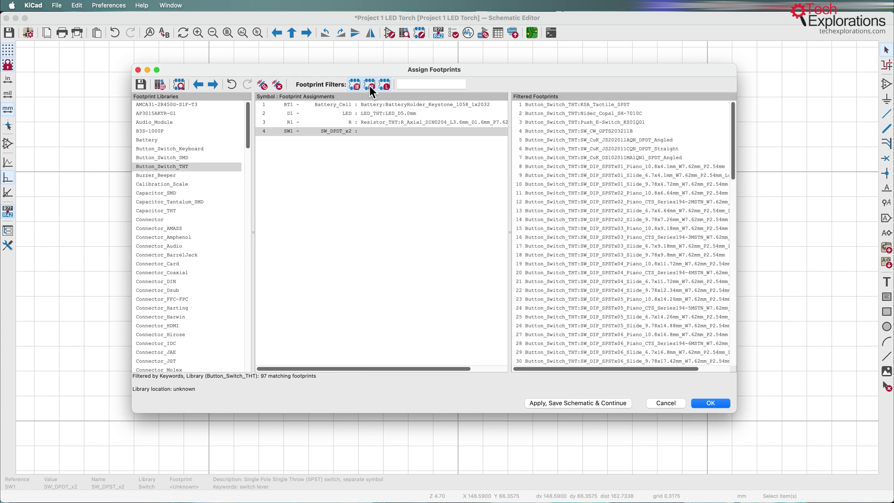
scroll(584, 289, "down", 15)
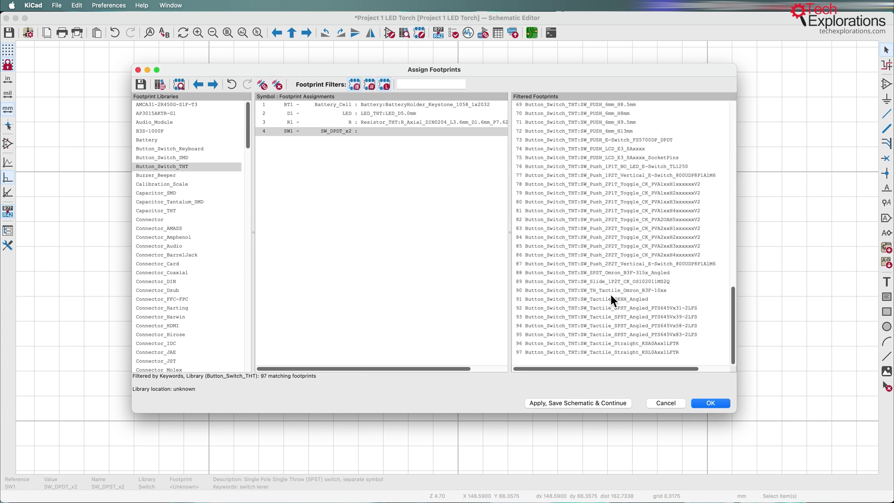
left_click(371, 87)
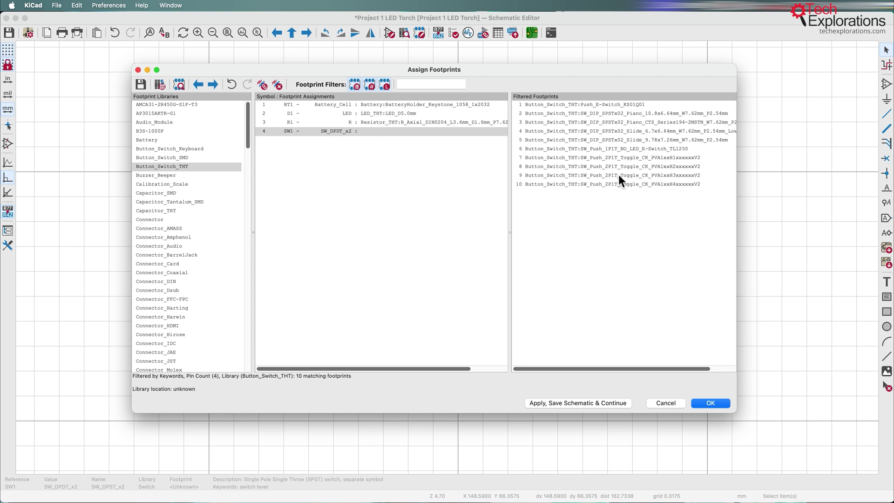
Assign the footprint Push_E-Switch_KS01Q01 to SW1 and inspect it in 3D through the footprint viewer.
double_click(613, 105)
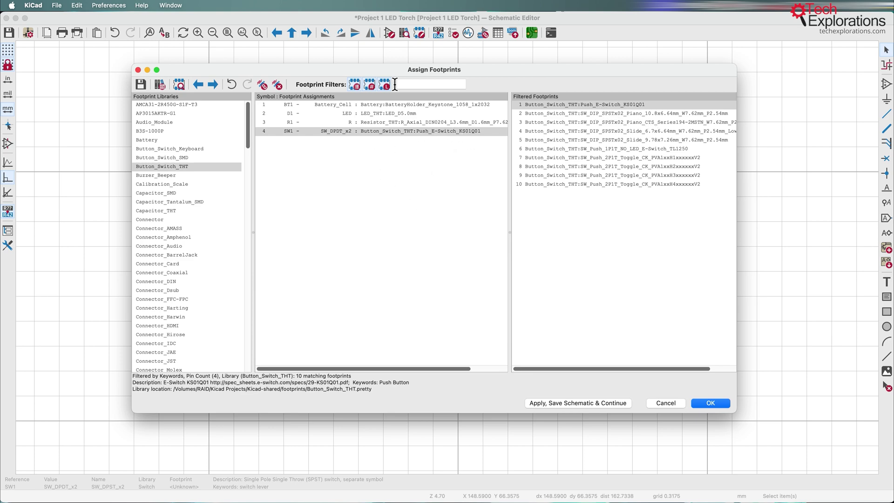
left_click(180, 84)
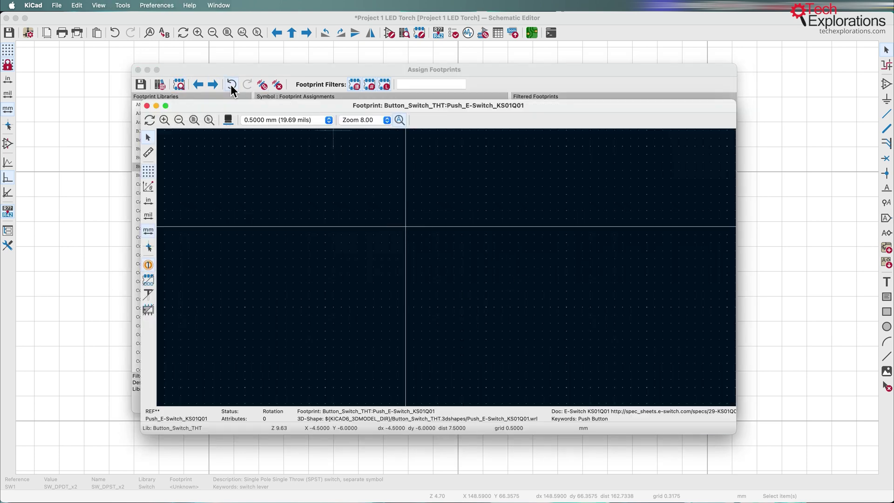
left_click(228, 119)
left_click_drag(547, 301, 606, 258)
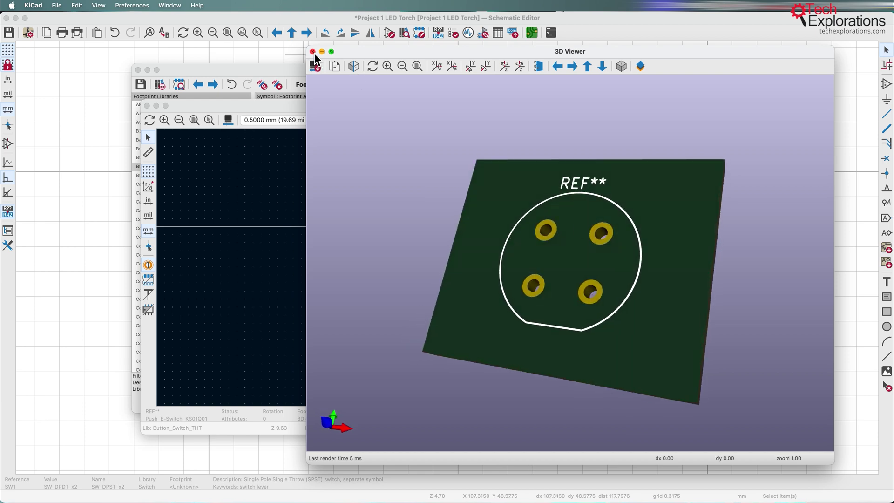
Close the 3D and footprint viewers and turn off the pin count filter to list all Button_Switch_THT footprints.
left_click(313, 52)
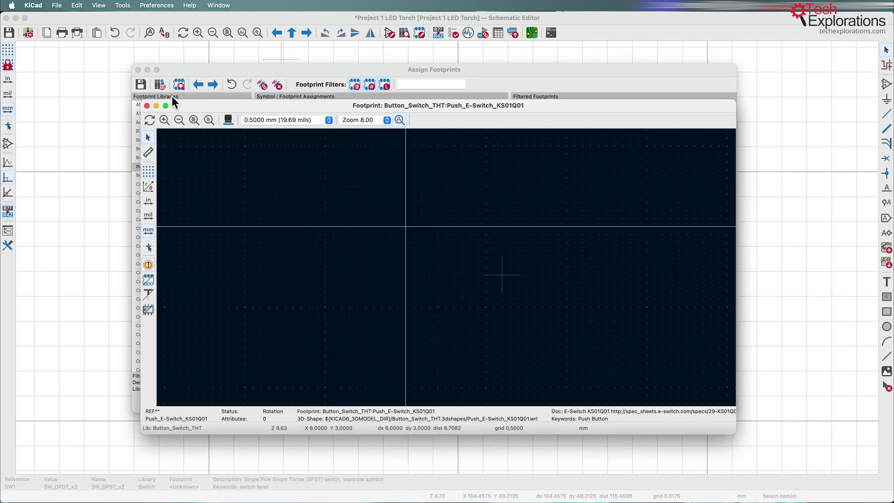
left_click(147, 106)
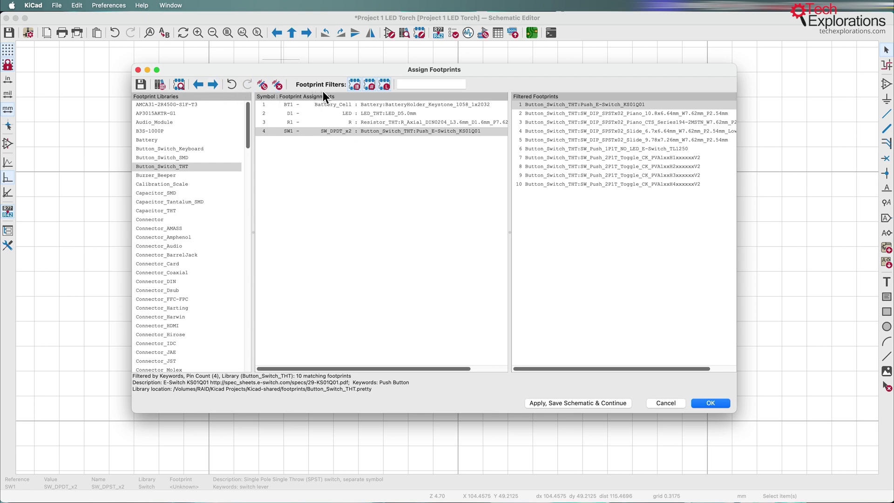
left_click(369, 85)
scroll(605, 261, "down", 15)
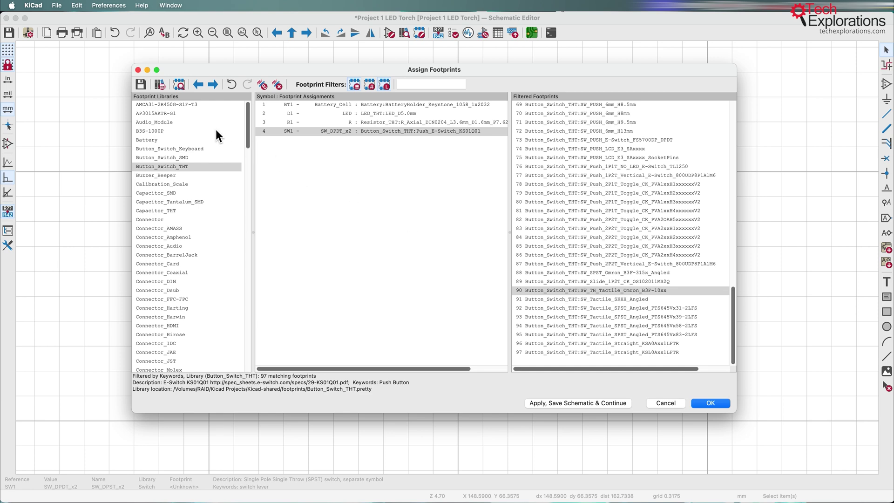
Inspect the selected SW_TH_Tactile_Omron_B3F-10xx footprint in the footprint viewer and tilted in 3D, and close both viewers.
left_click(179, 85)
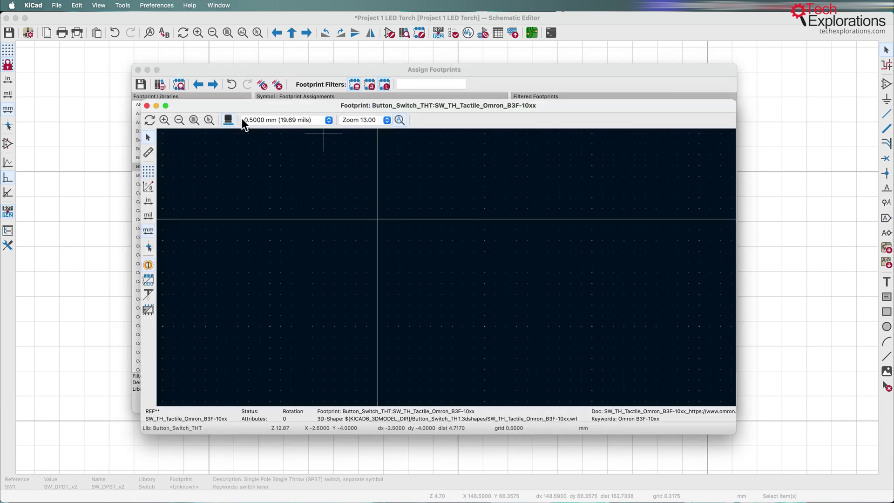
key("alt+3")
left_click_drag(545, 260, 525, 223)
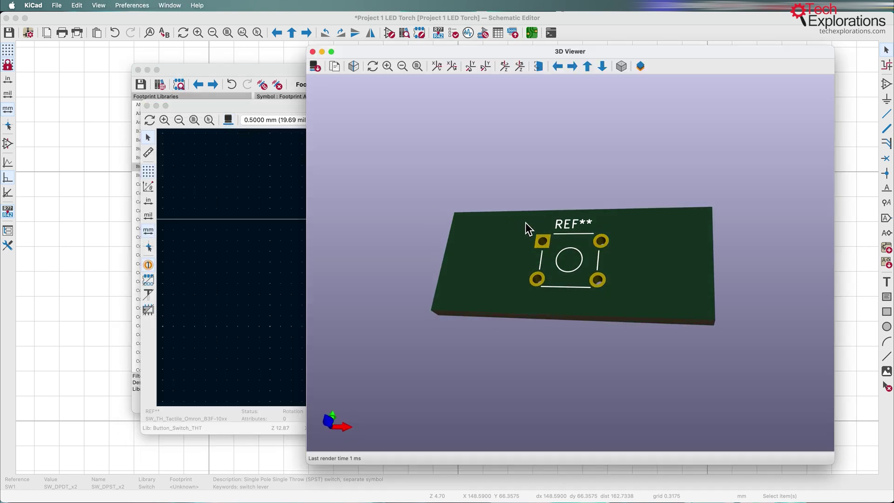
left_click(312, 52)
left_click(147, 105)
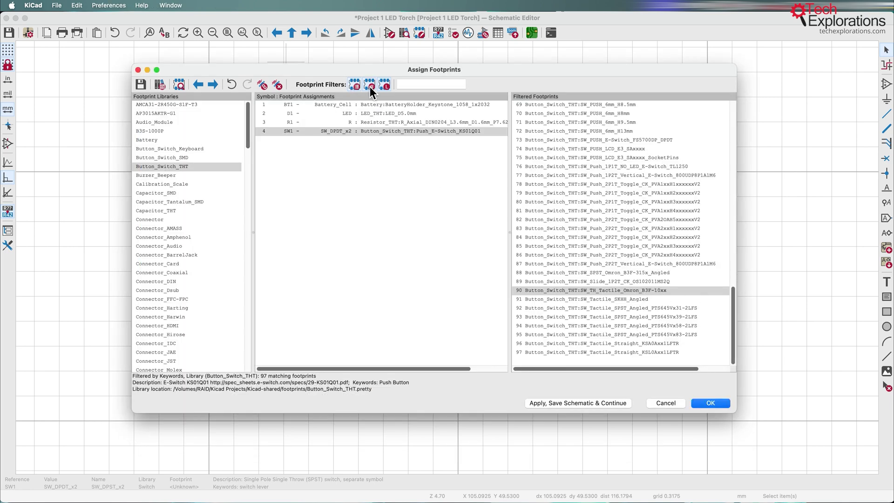
Assign the footprint SW_TH_Tactile_Omron_B3F-10xx to SW1 and save all assignments to the schematic, closing the assignment window.
double_click(610, 290)
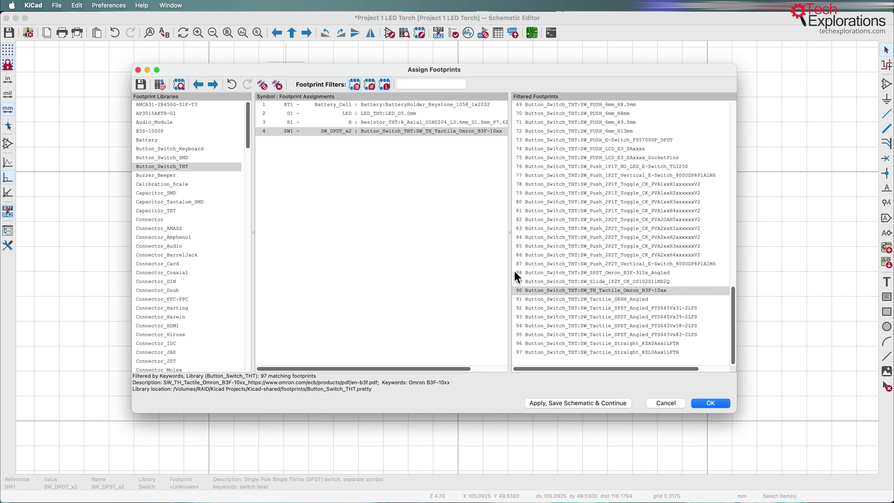
left_click(479, 134)
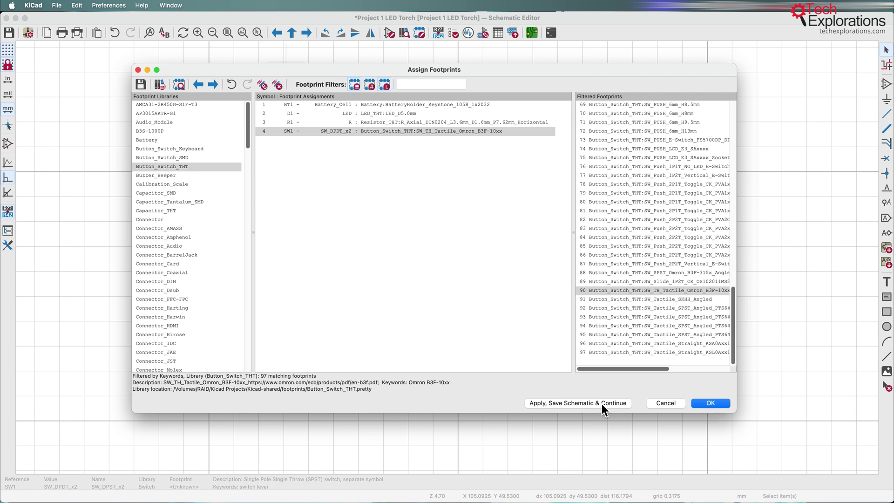
left_click(550, 404)
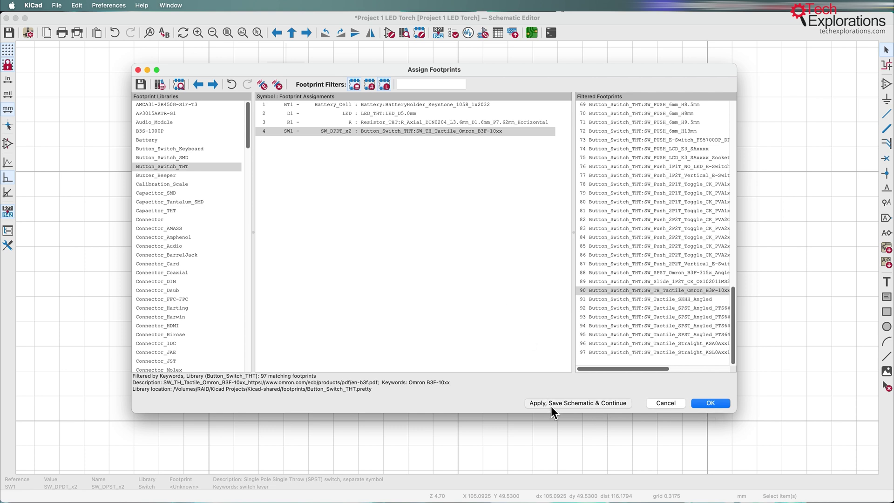
left_click(709, 403)
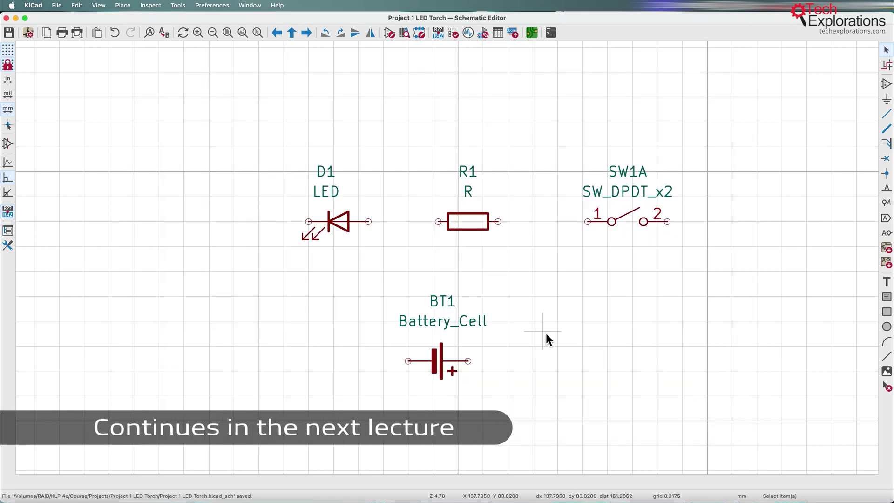
middle_click_drag(546, 332, 529, 303)
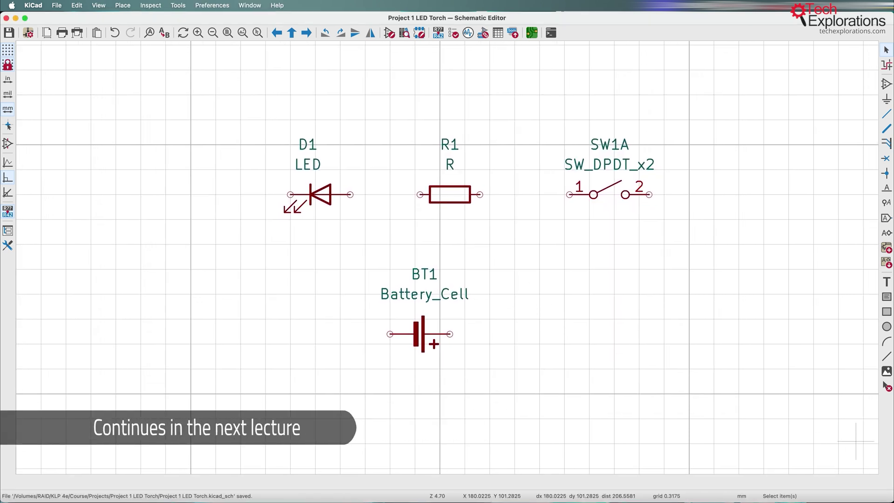